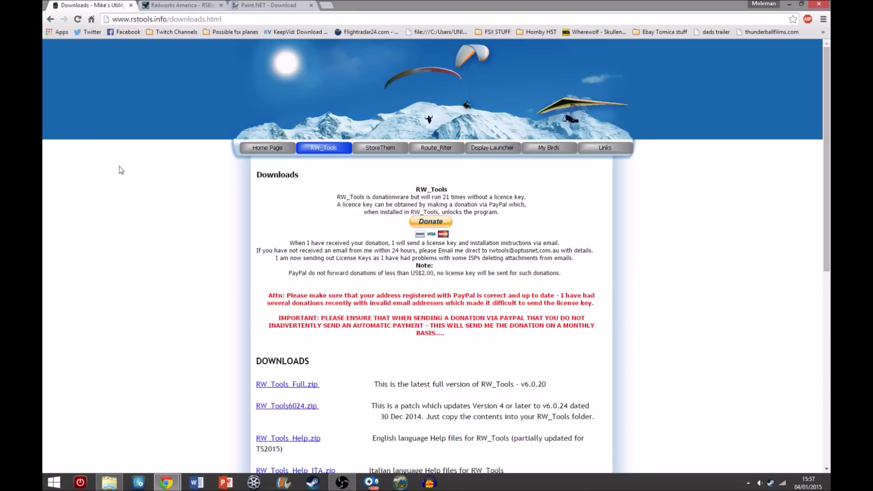
- View the RSBinTool and Paint.NET download pages, and find the DXTBmp Texture tool page with a web search for dxtbmp
click(166, 4)
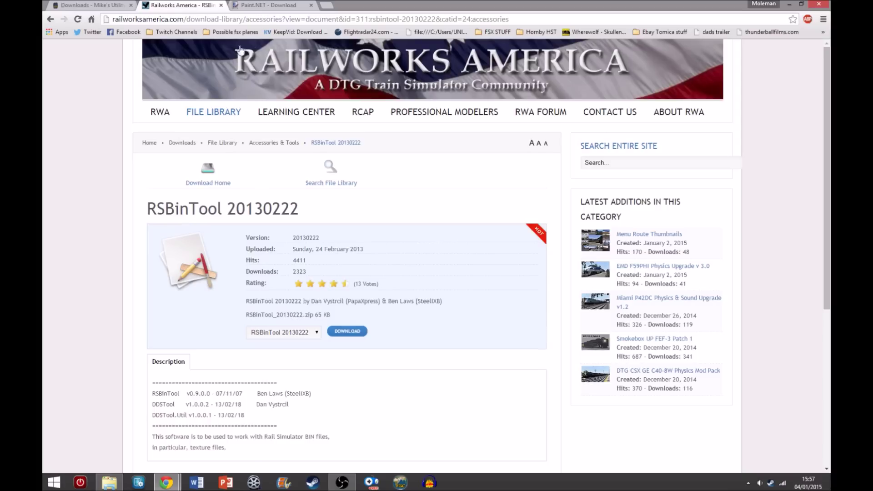
click(247, 5)
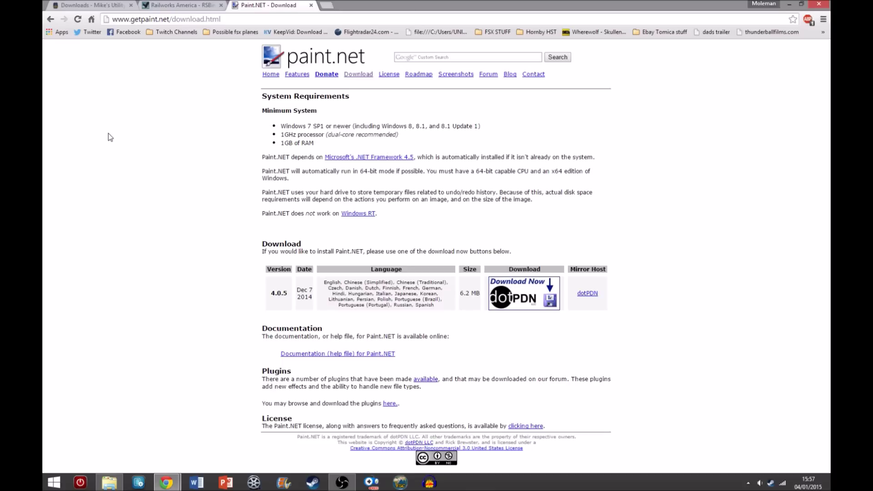
click(325, 5)
text(dxt)
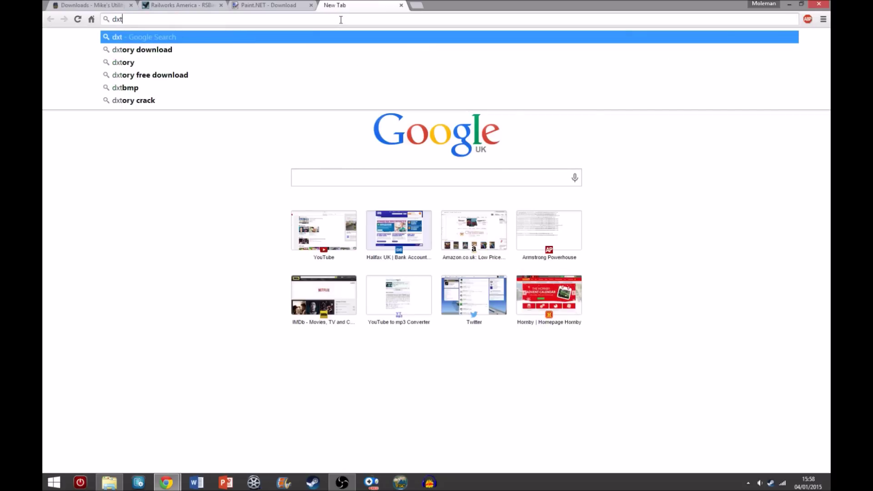
click(179, 86)
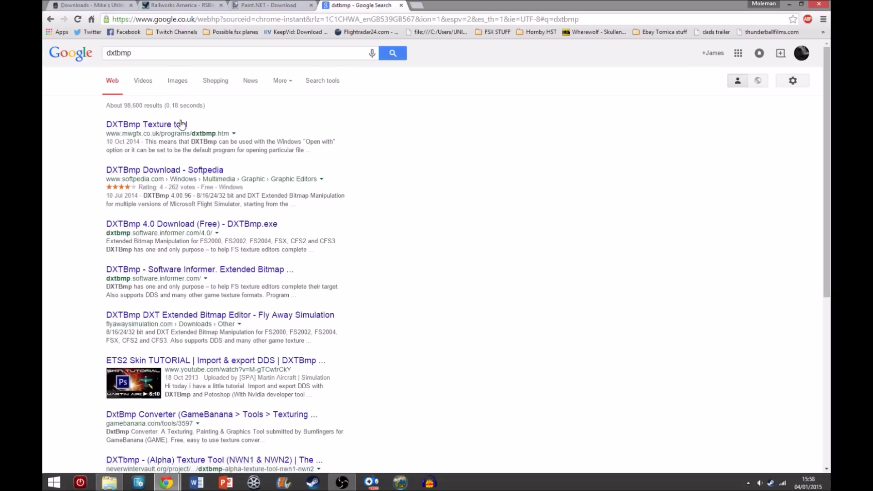
click(181, 124)
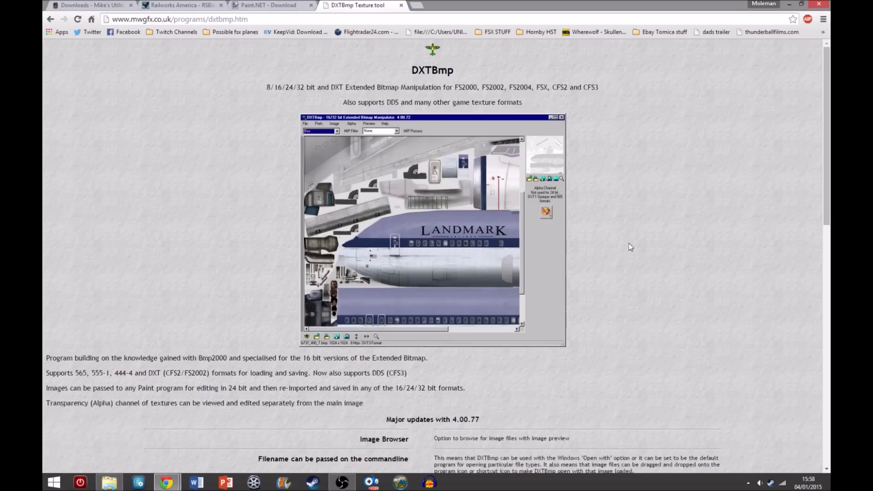
- Look through the DXTBmp page for the dxtbmpx.exe self-installing archive download
scroll(628, 244, down, 10)
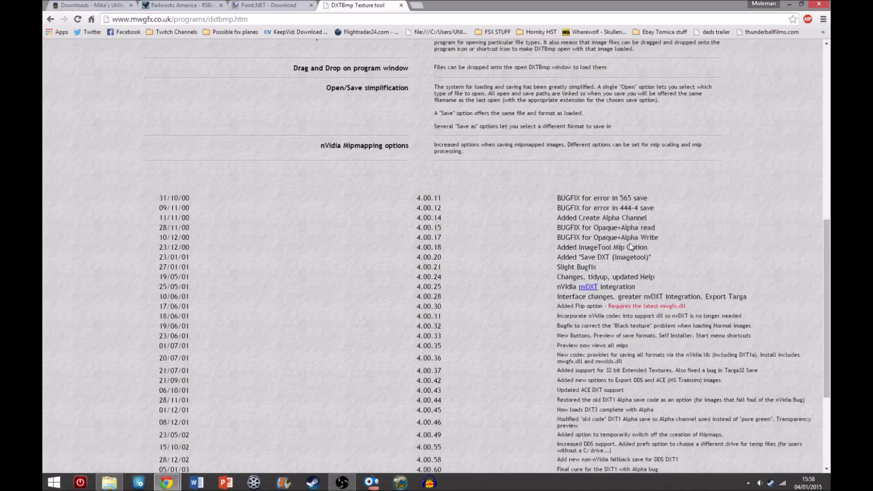
scroll(629, 244, down, 4)
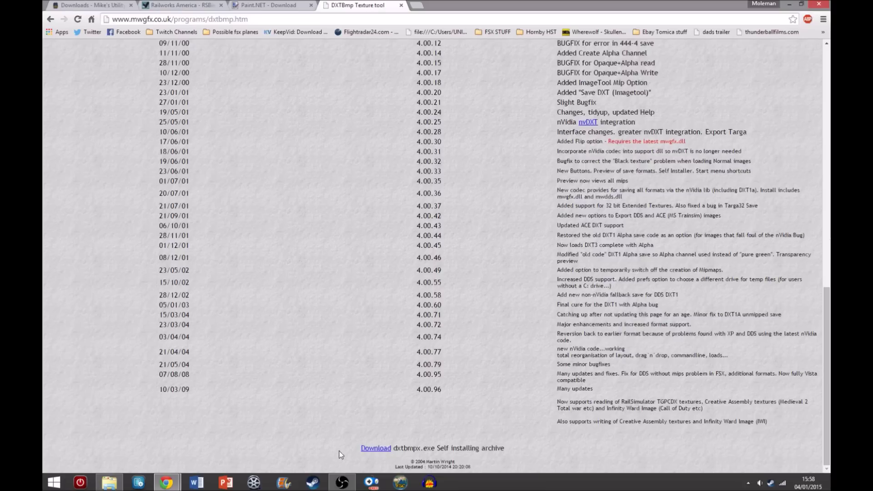
scroll(341, 454, up, 15)
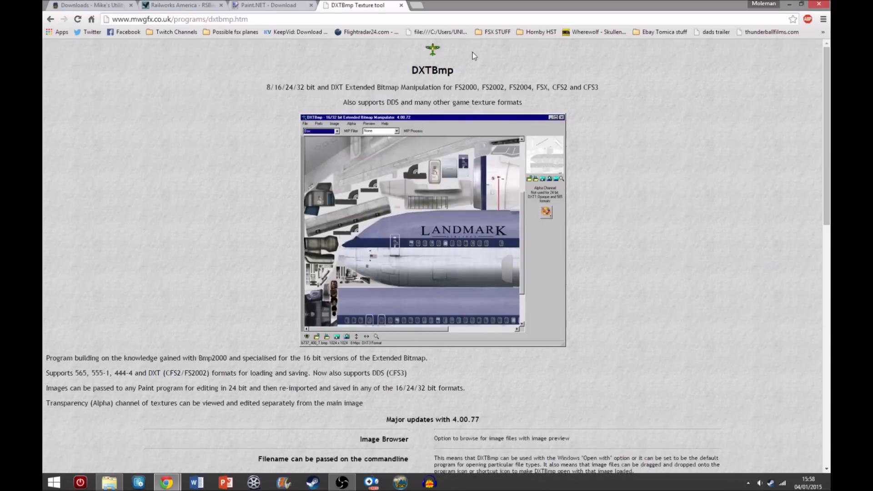
- Switch from the browser to the RailWorks folder in File Explorer and open Assets\RSC
click(787, 4)
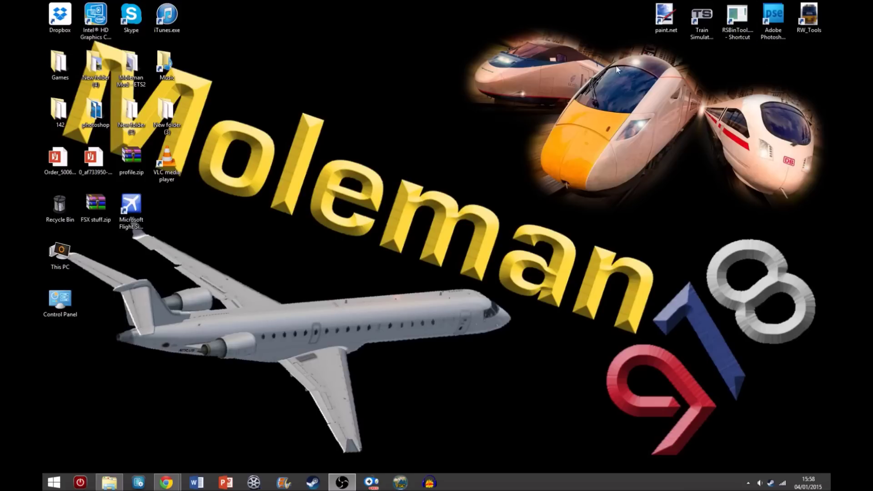
click(101, 484)
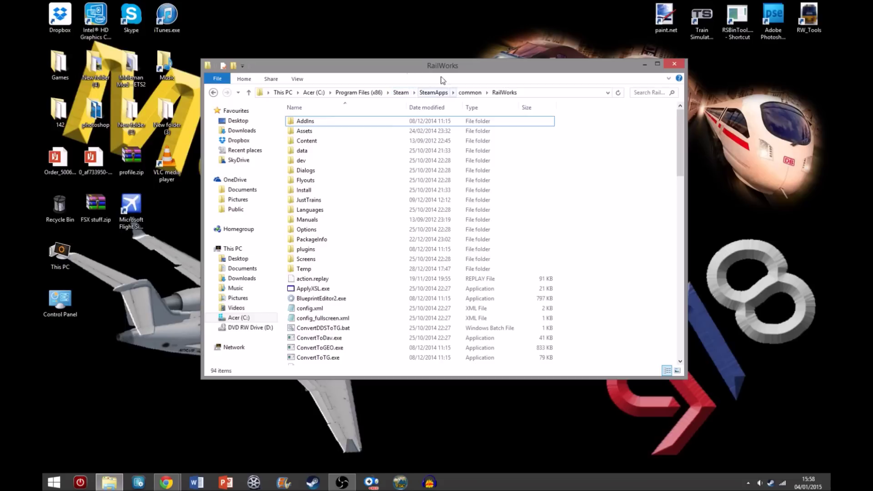
double_click(362, 132)
scroll(372, 200, down, 7)
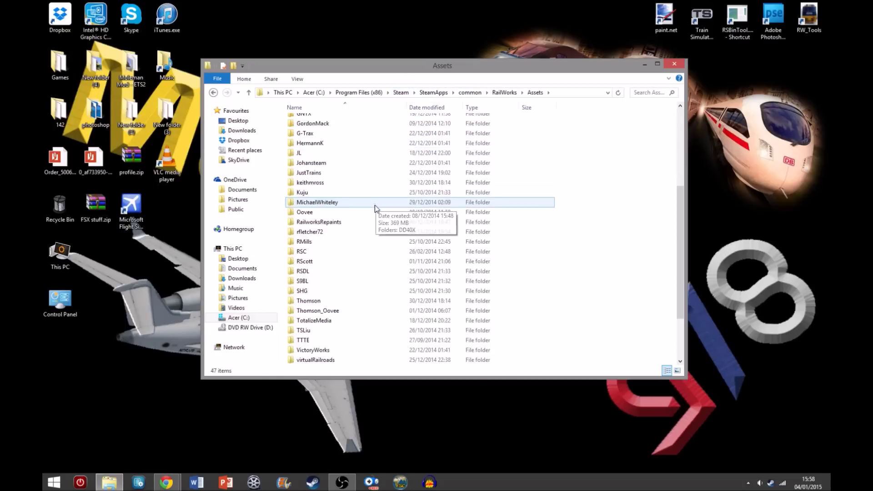
scroll(375, 220, up, 7)
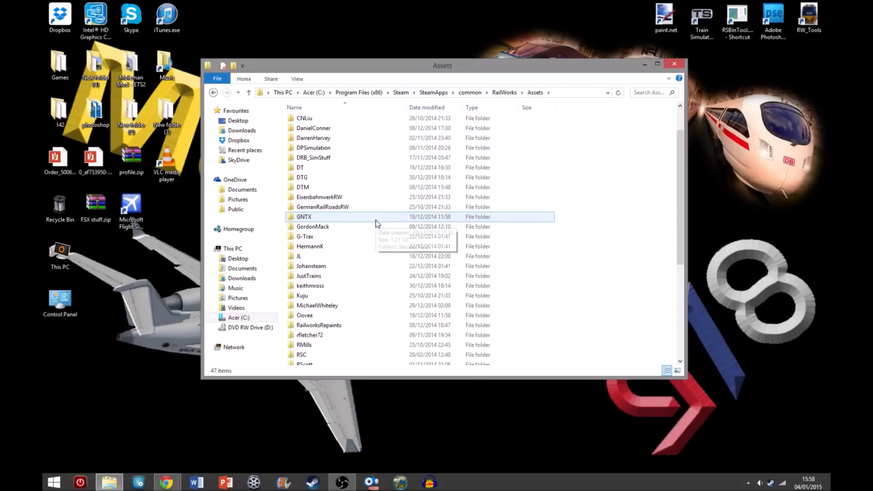
scroll(375, 220, down, 4)
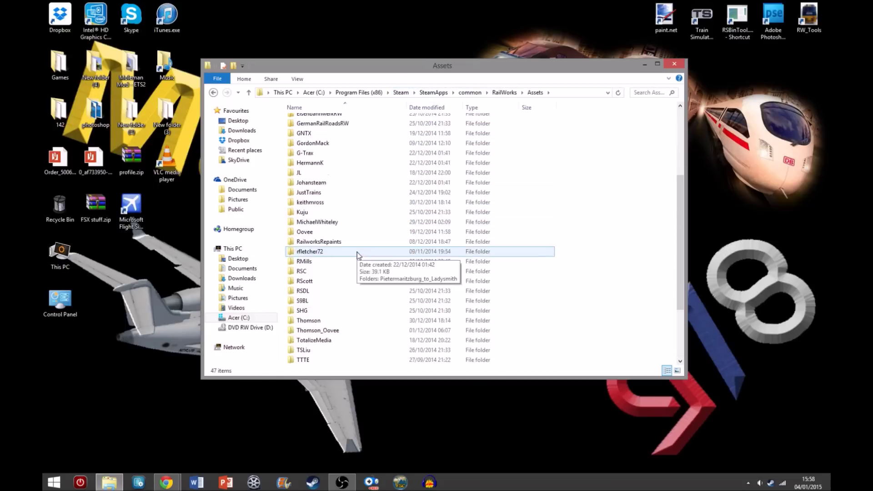
double_click(307, 273)
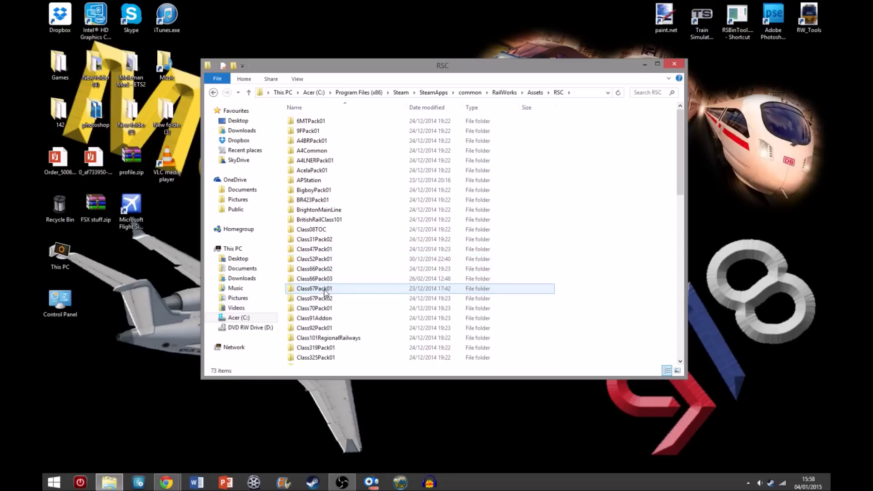
- Go to Class67Pack01\RailVehicles\Diesel\Class67 inside the RSC folder
double_click(325, 291)
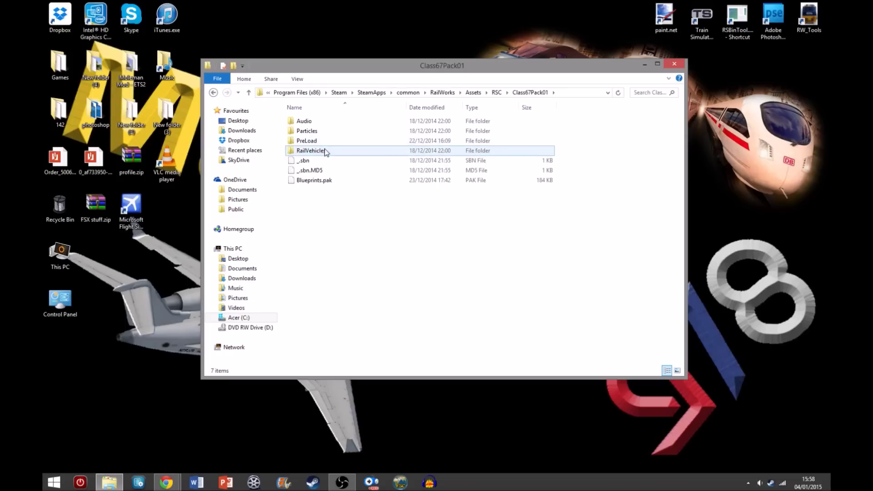
double_click(323, 154)
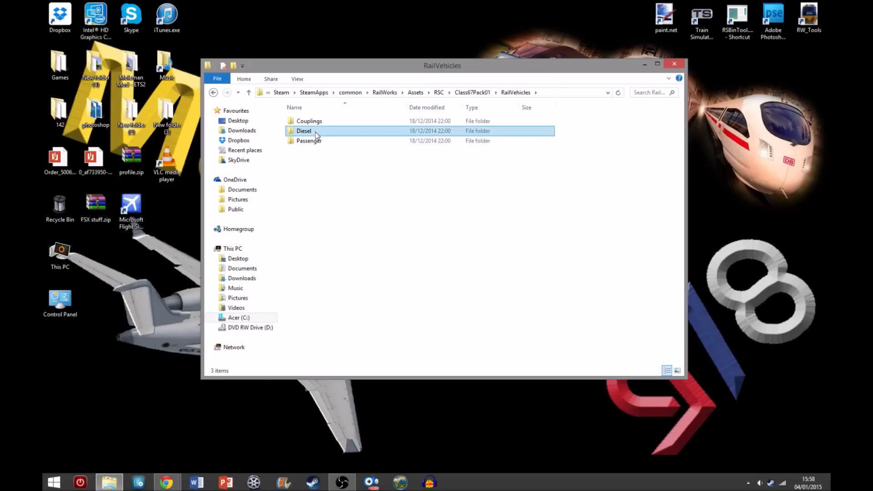
double_click(316, 132)
double_click(317, 122)
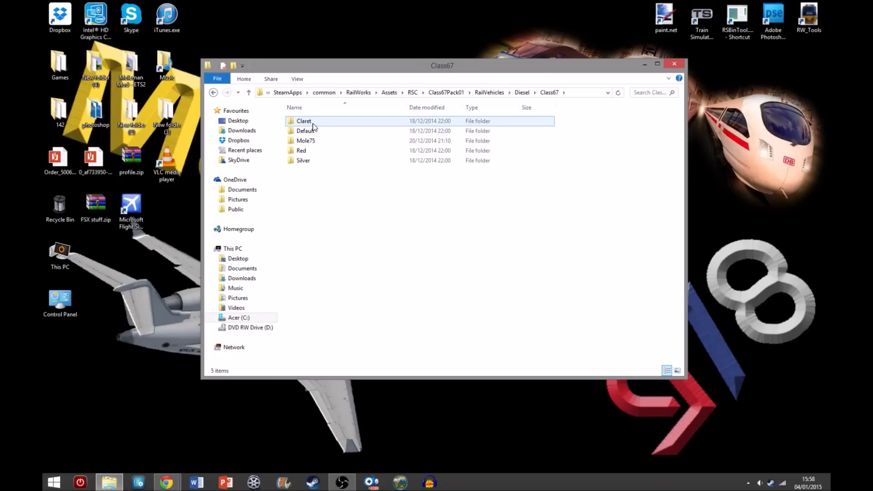
mouse_move(313, 126)
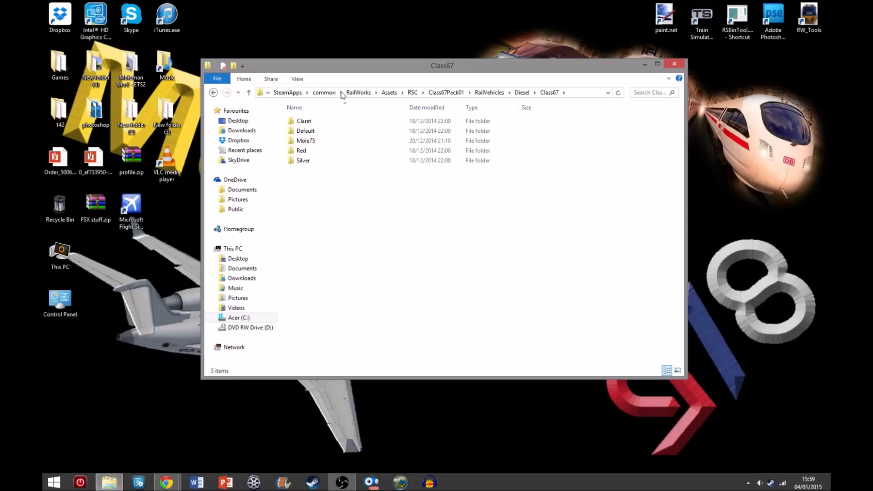
- Duplicate the Default livery folder within the Class67 folder
click(324, 132)
click(324, 132)
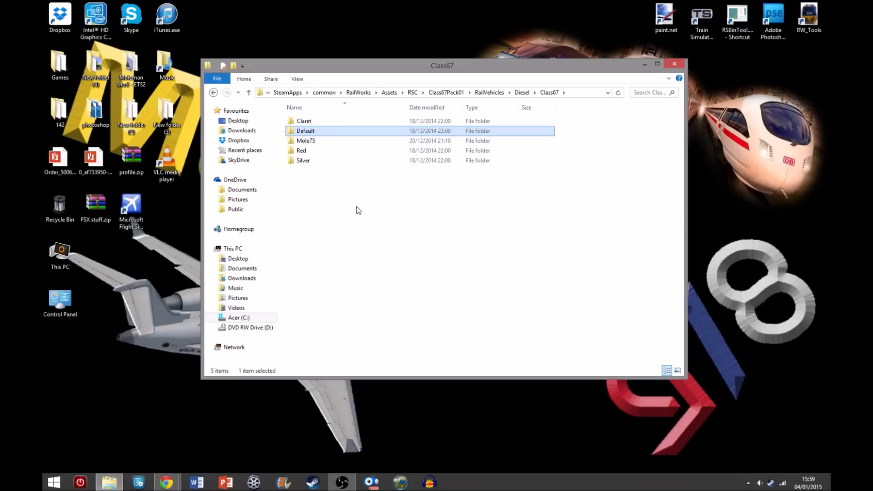
key(ctrl+v)
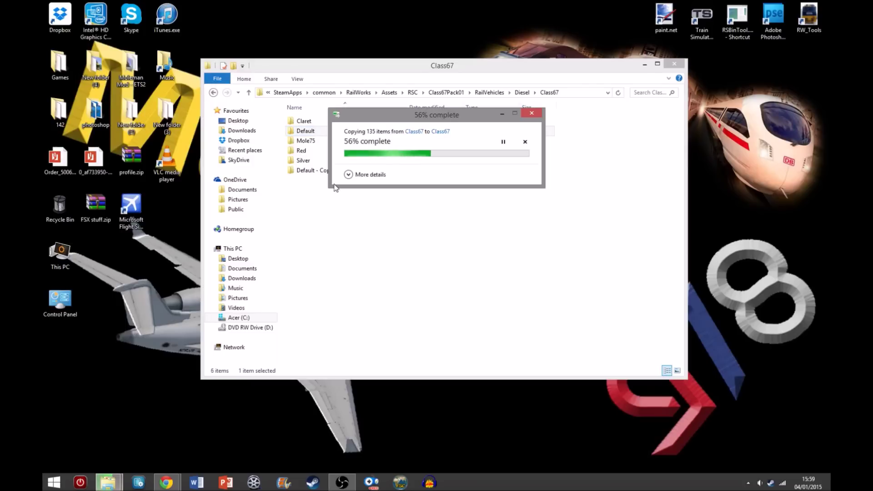
- Rename the copied Default folder as T
click(311, 171)
text(Tu)
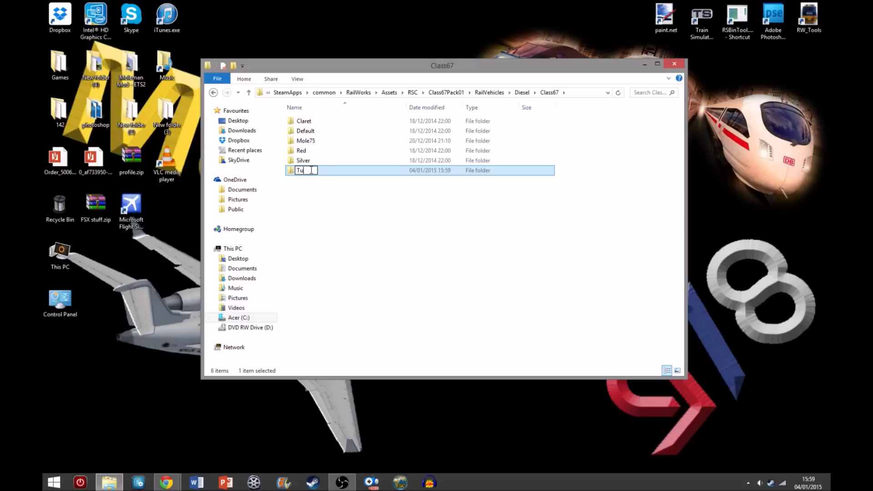
text(tori)
key(BackSpace)
key(BackSpace)
key(BackSpace)
key(BackSpace)
key(BackSpace)
key(BackSpace)
text(T)
click(319, 198)
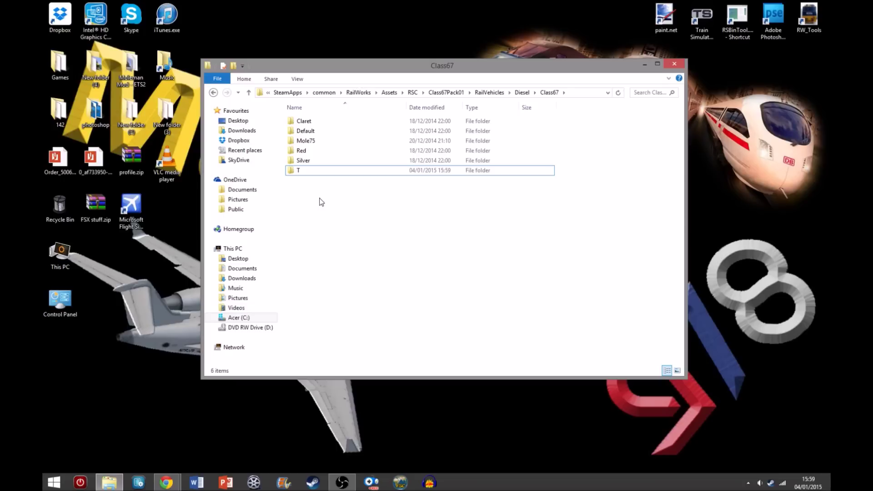
- Open Class67_ews.bin from the T folder's Engine subfolder with RW Tools 2014
double_click(308, 171)
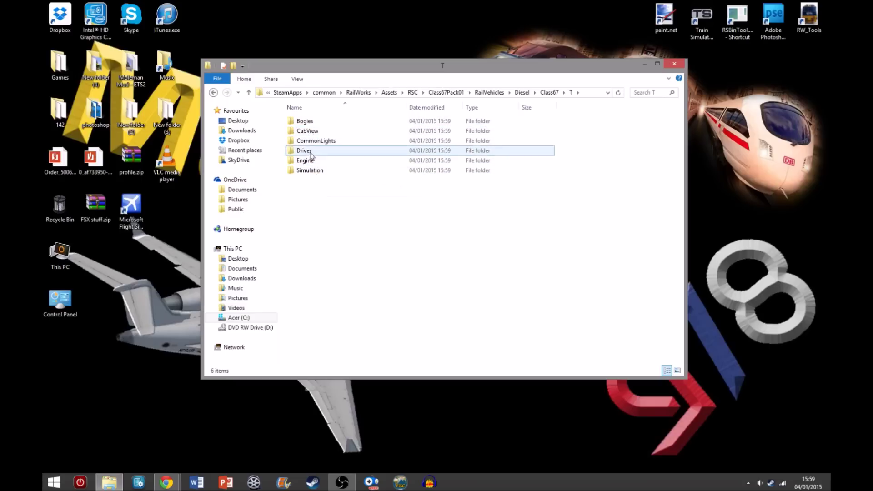
double_click(312, 162)
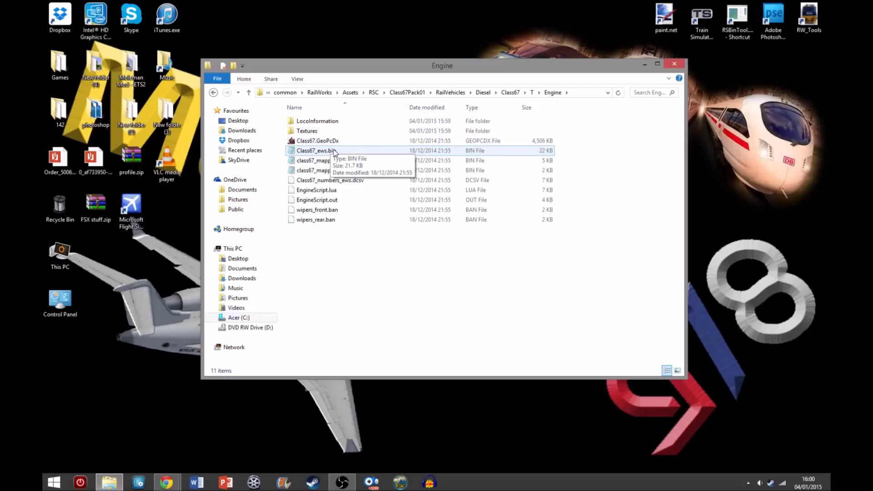
right_click(335, 152)
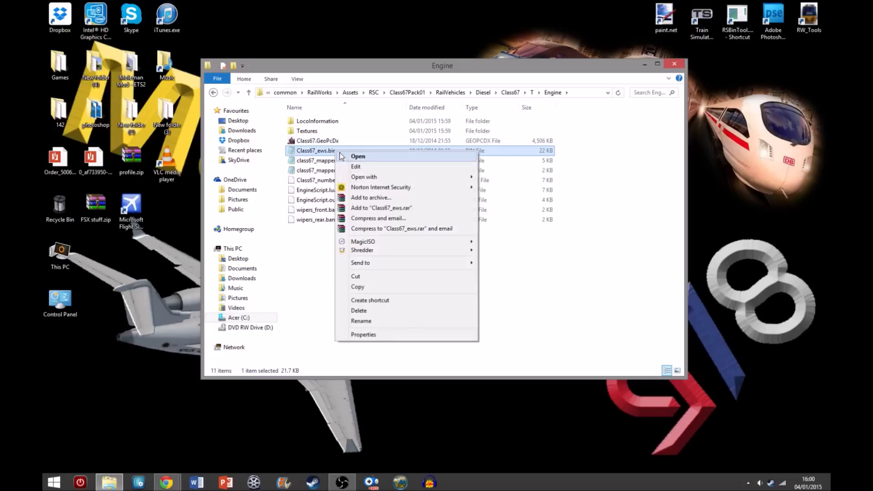
mouse_move(463, 177)
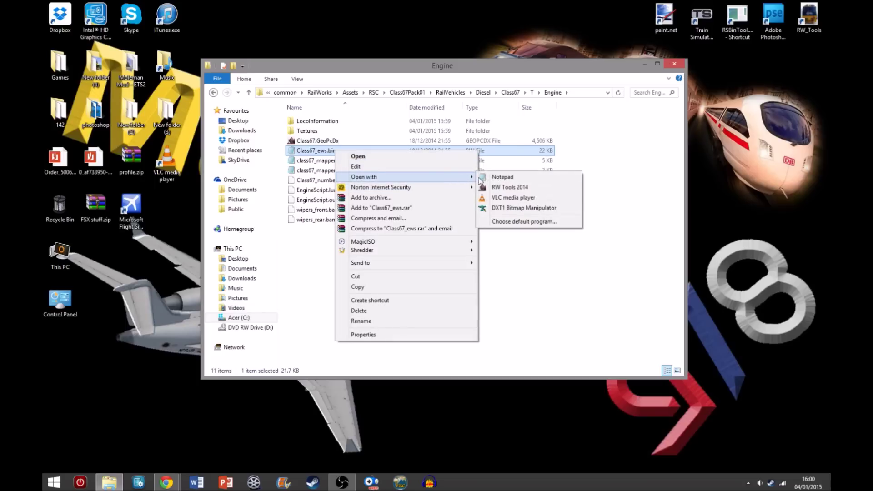
click(495, 187)
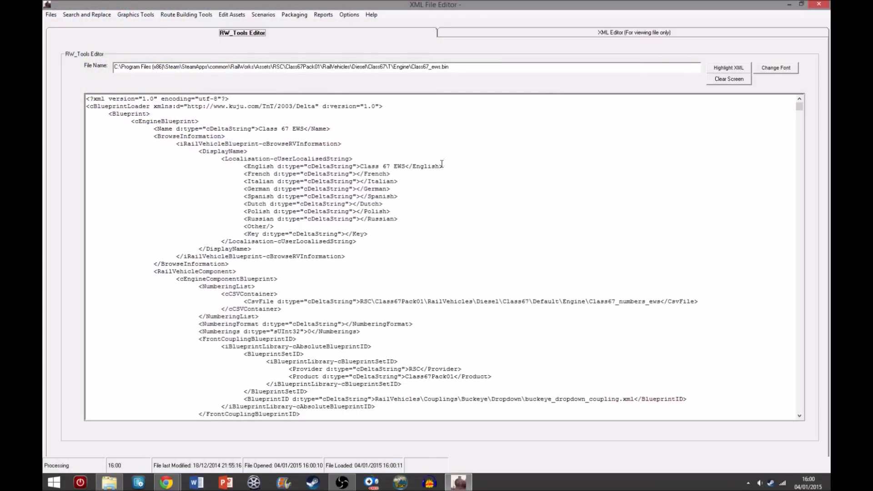
- Change both the blueprint Name and the English display name to "Class 67 T"
click(292, 129)
key(shift+Home)
double_click(300, 129)
text(T)
drag(394, 166, 407, 165)
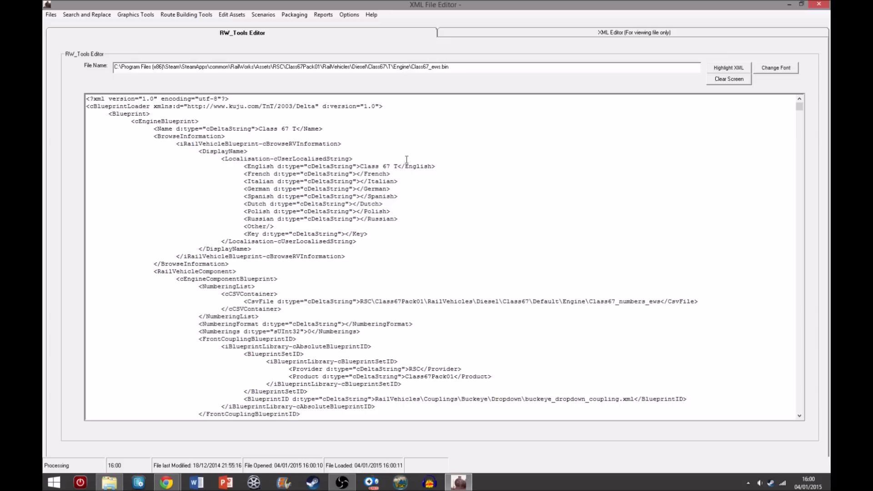
- Search the file for "Geo" to locate the GeometryID line
click(100, 16)
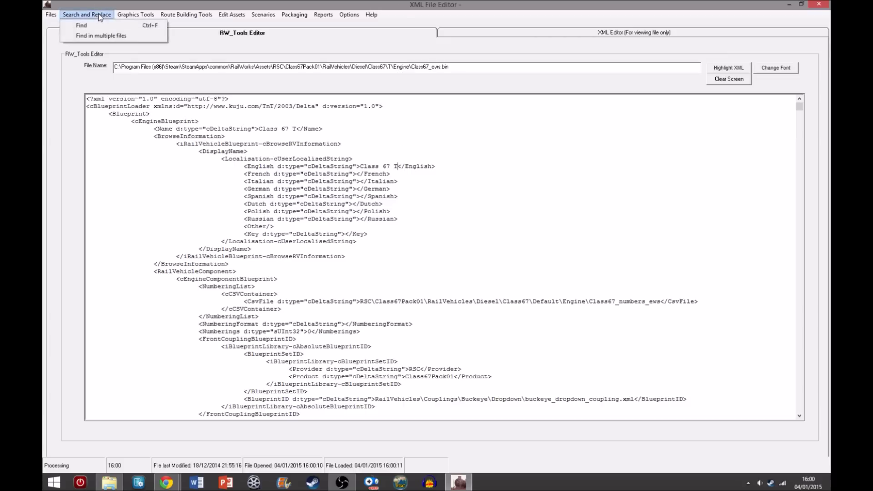
click(100, 25)
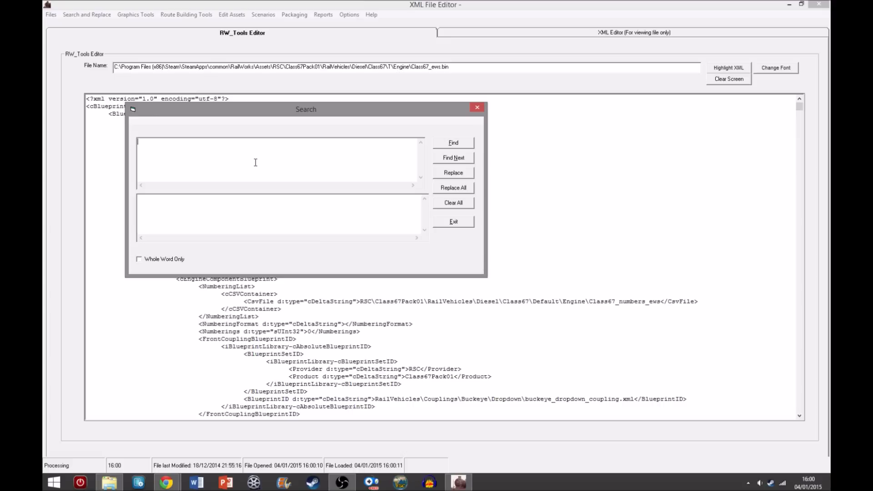
click(465, 144)
click(477, 108)
scroll(400, 351, down, 3)
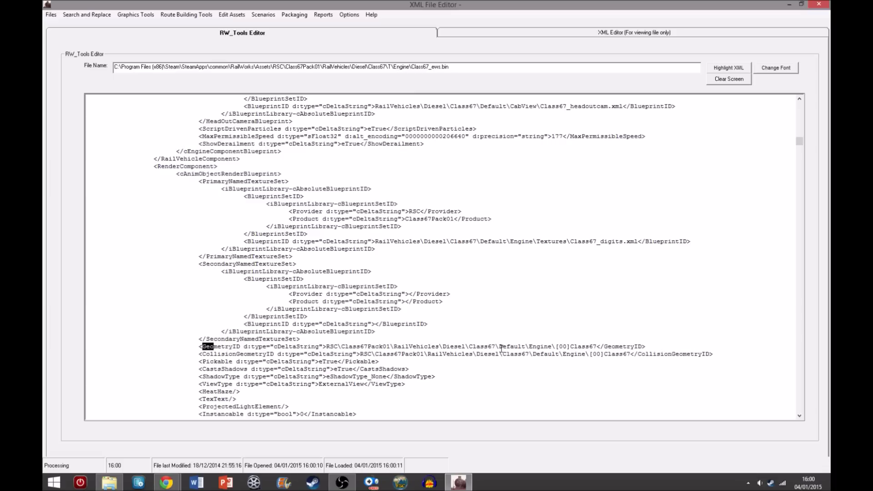
- Replace Default with T in the GeometryID and CollisionGeometryID paths, and save the TS2014 file
drag(500, 347, 495, 348)
click(500, 347)
double_click(504, 347)
text(T)
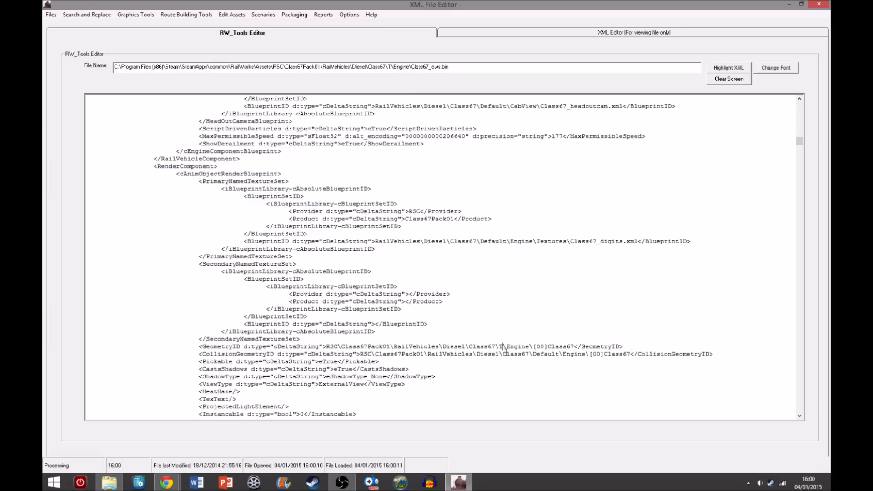
double_click(535, 354)
text(T)
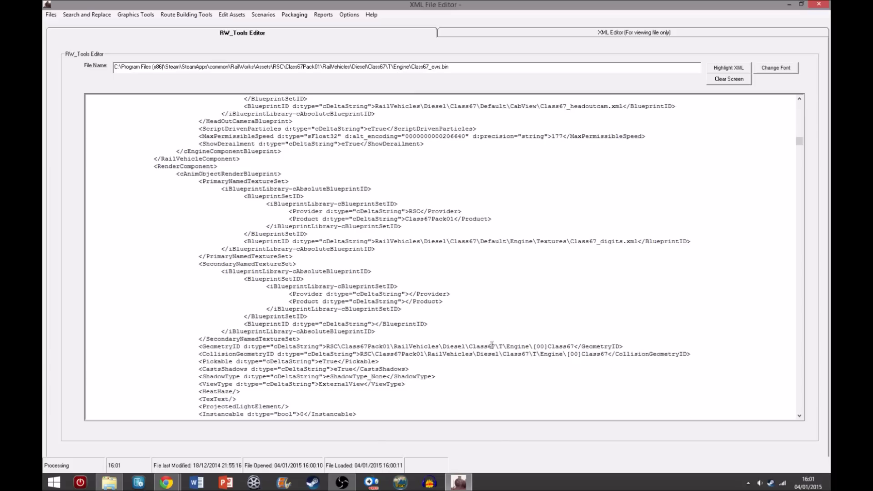
click(52, 15)
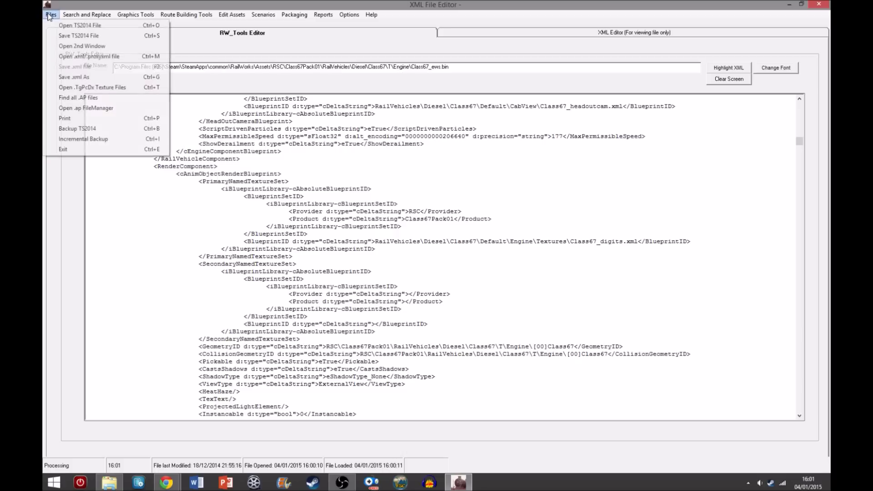
click(65, 36)
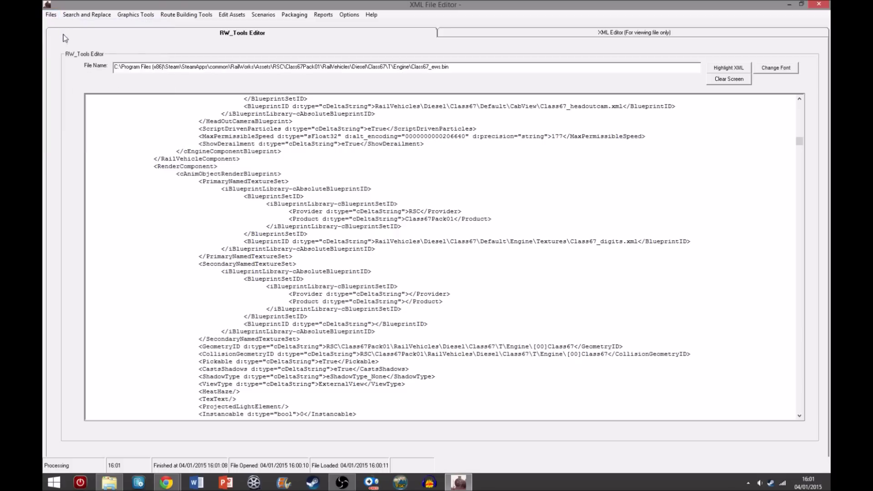
- Switch from RW Tools to File Explorer and open the Textures folder inside the T livery's Engine folder
click(787, 4)
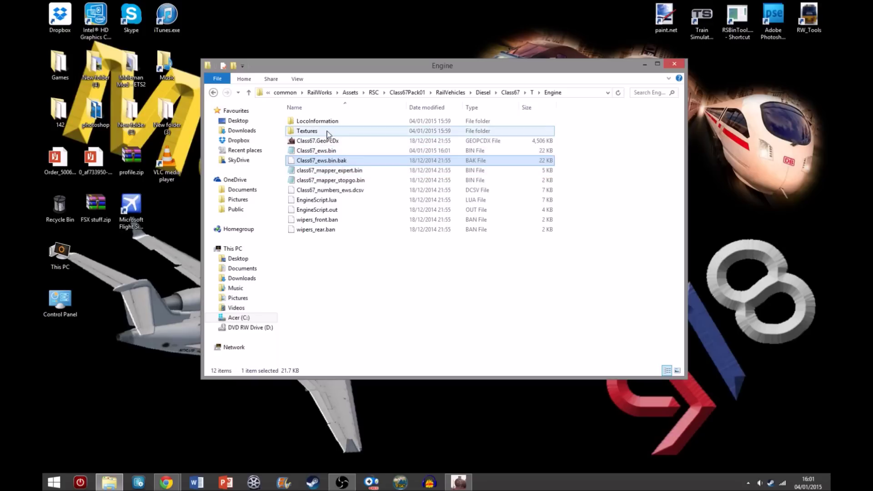
mouse_move(327, 134)
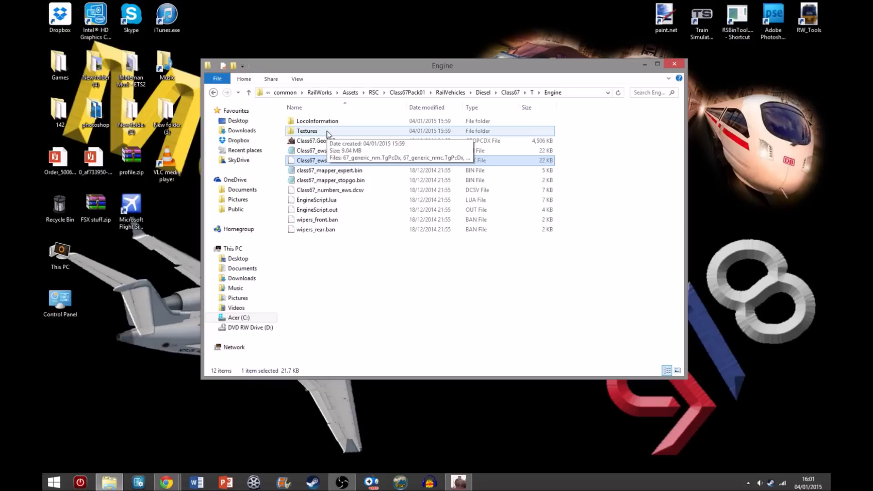
double_click(326, 132)
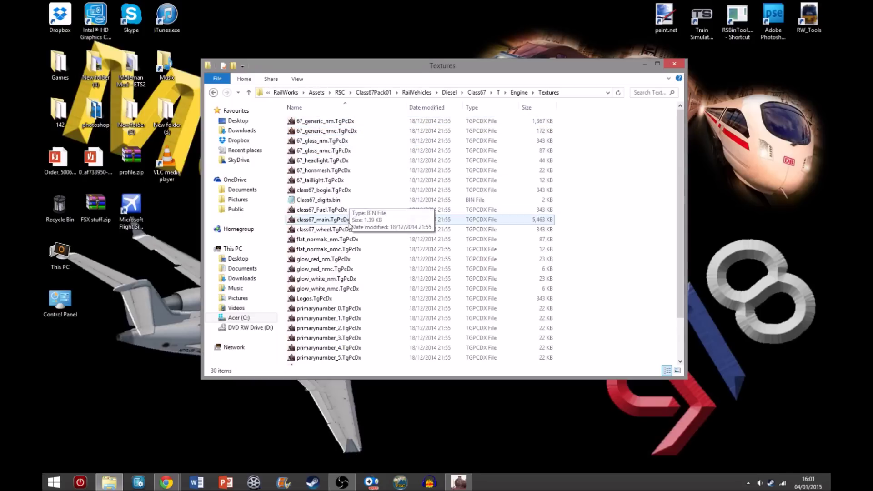
scroll(354, 273, down, 2)
scroll(355, 282, up, 2)
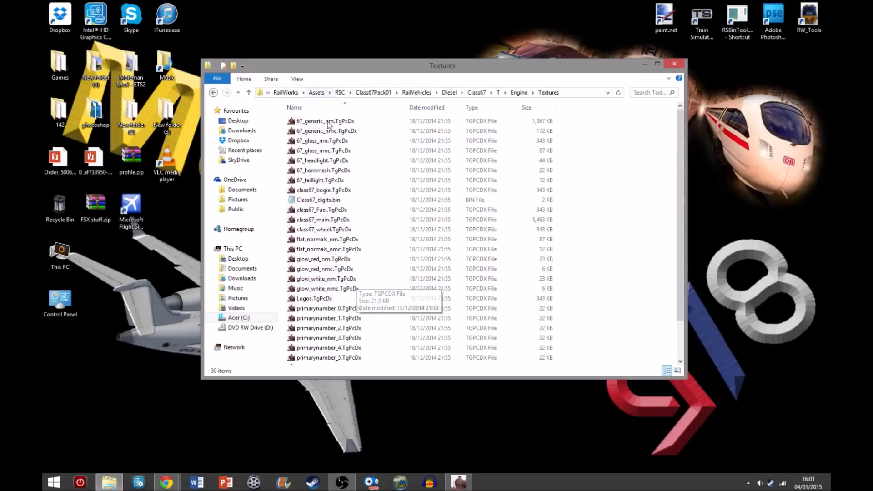
click(322, 260)
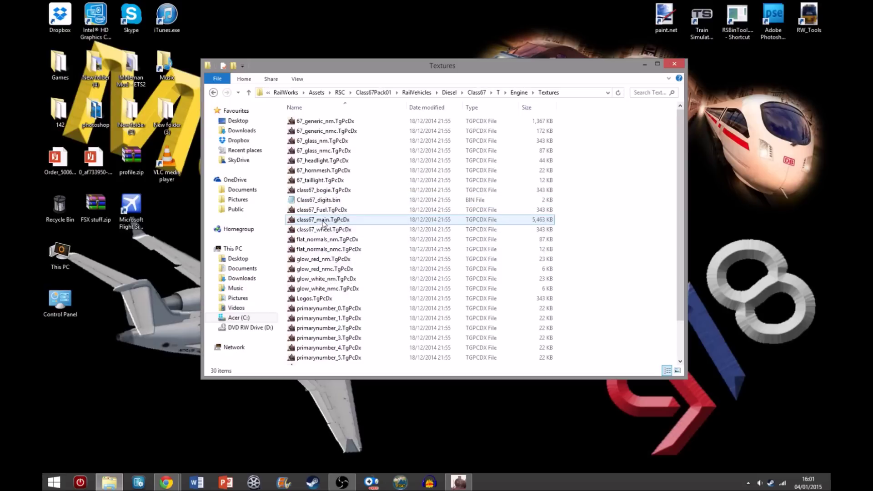
- Open class67_main.TgPcDx with DXT1 Bitmap Manipulator, examine how the texture renders across the image, and close the program
right_click(324, 221)
mouse_move(455, 240)
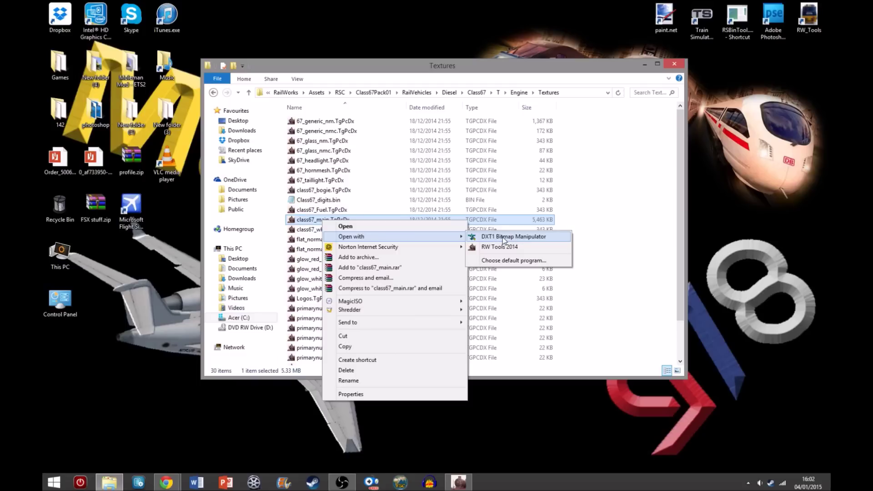
click(504, 239)
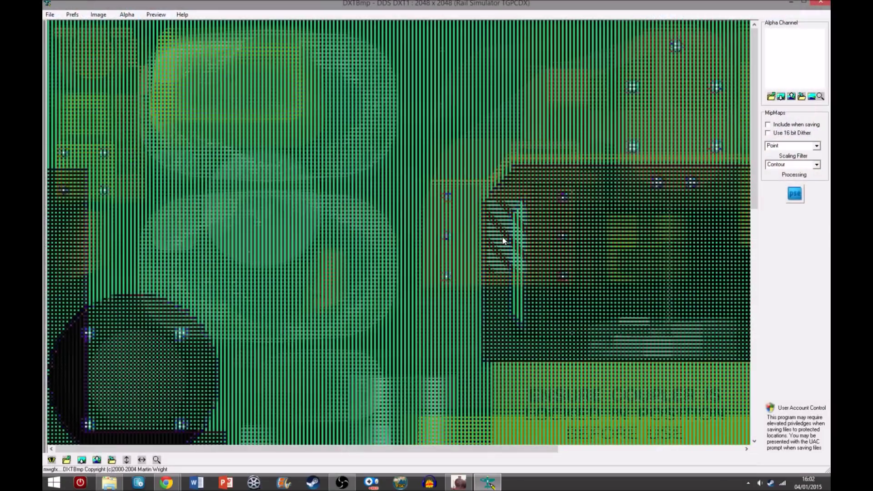
drag(752, 119, 758, 366)
drag(476, 449, 663, 448)
drag(754, 345, 755, 117)
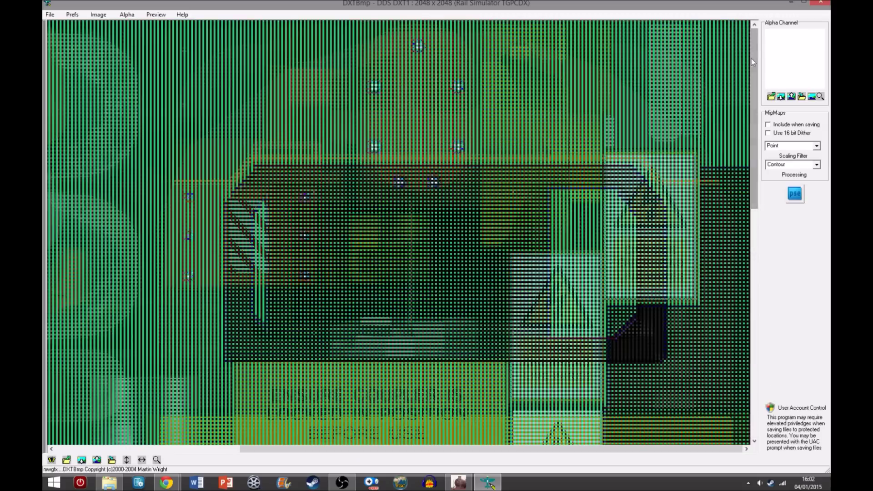
click(829, 3)
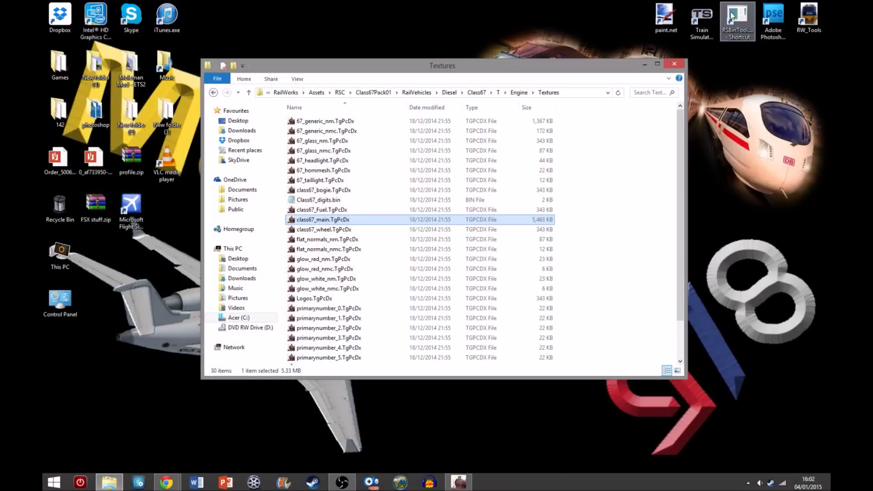
- Launch RSBinTool from the desktop and browse for a Serz texture file in the RailWorks Assets\RSC folder
click(732, 19)
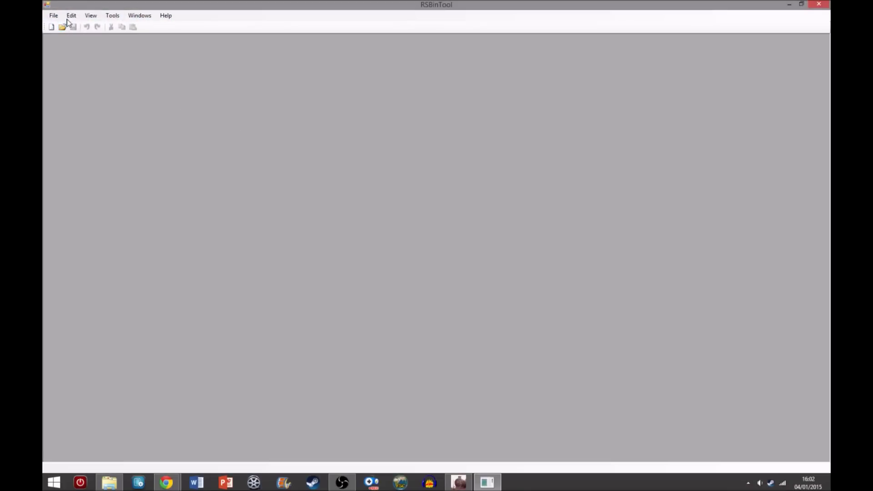
click(53, 15)
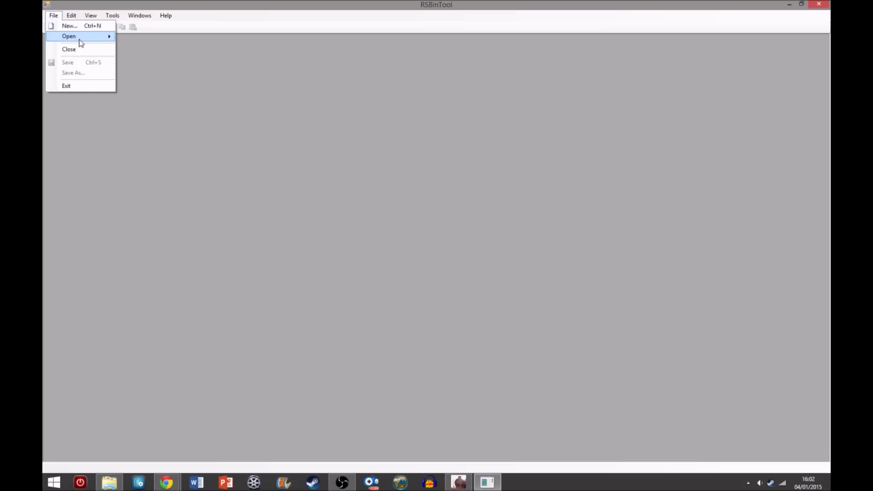
mouse_move(86, 43)
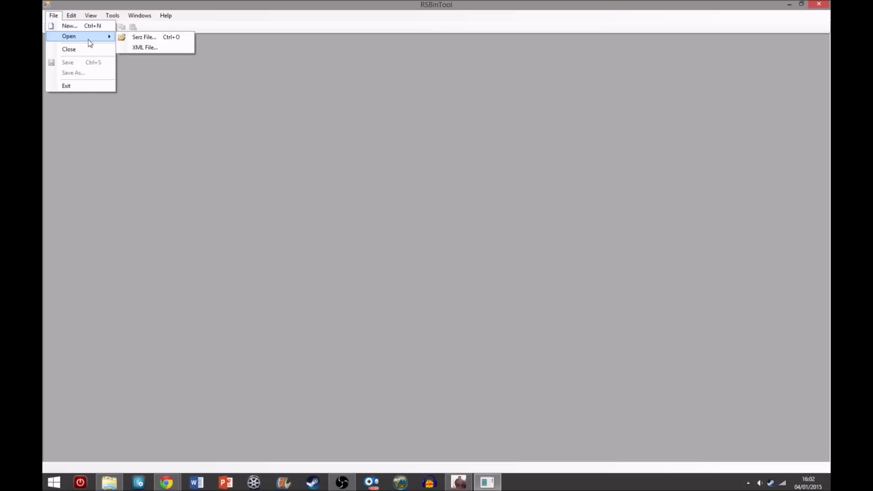
click(137, 37)
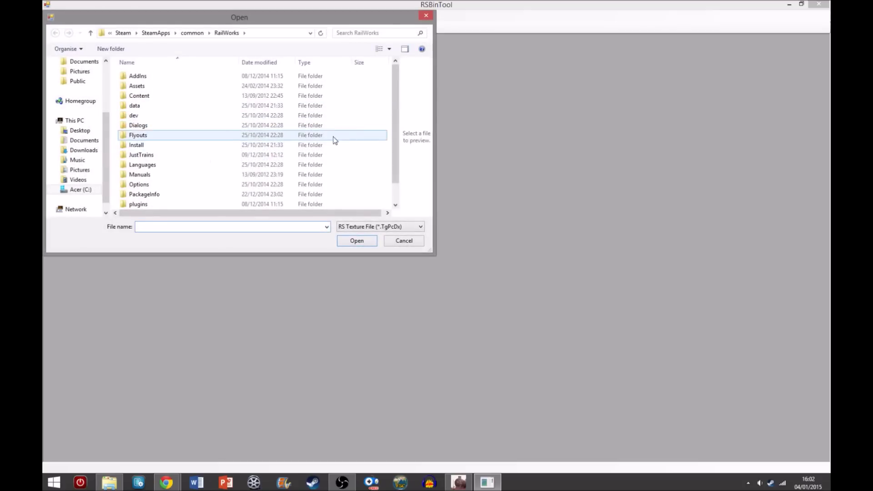
click(137, 87)
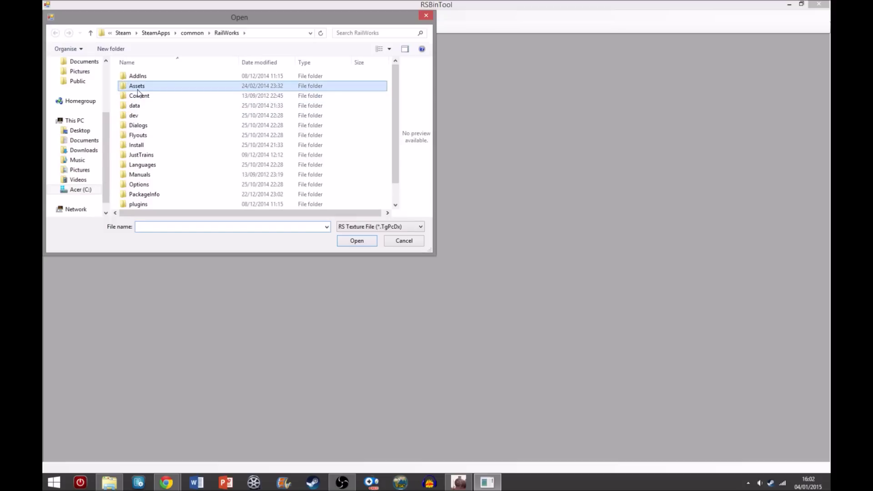
double_click(137, 88)
scroll(142, 192, down, 4)
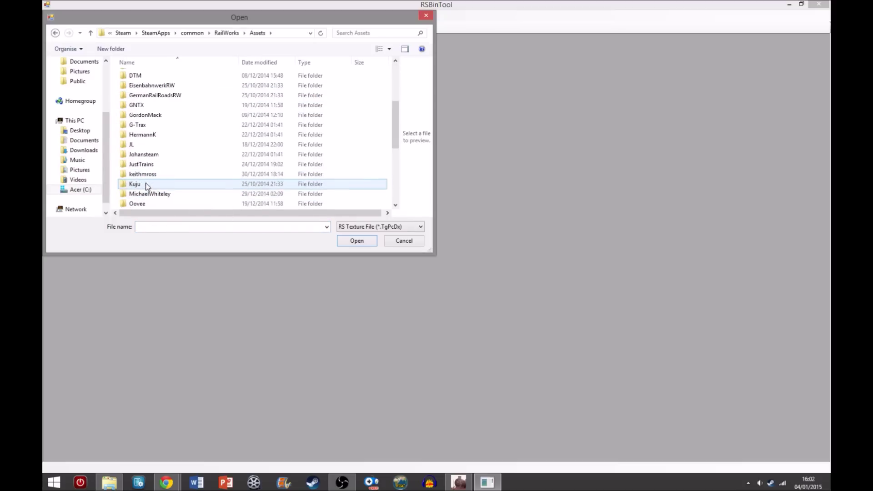
scroll(145, 186, down, 4)
double_click(132, 129)
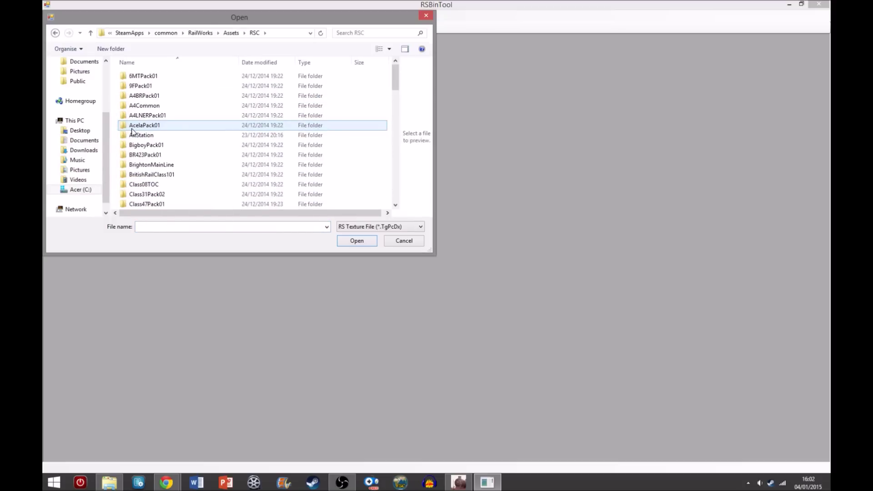
scroll(135, 136, down, 4)
double_click(149, 142)
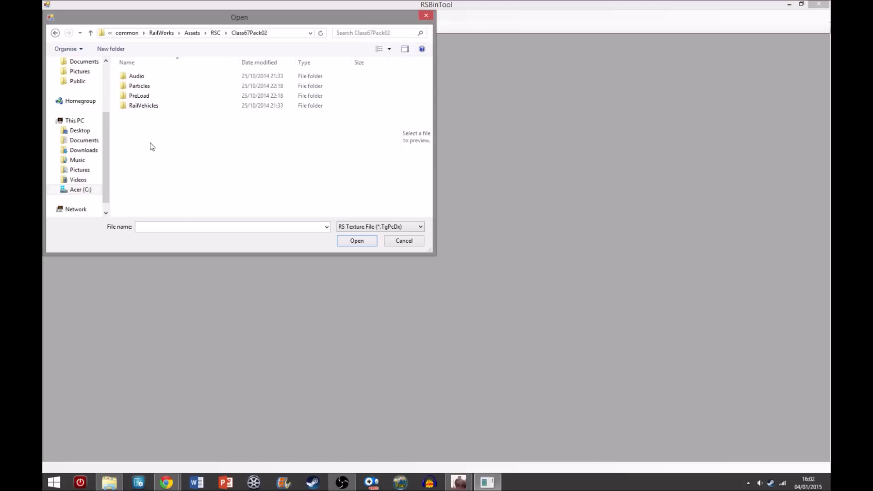
double_click(140, 105)
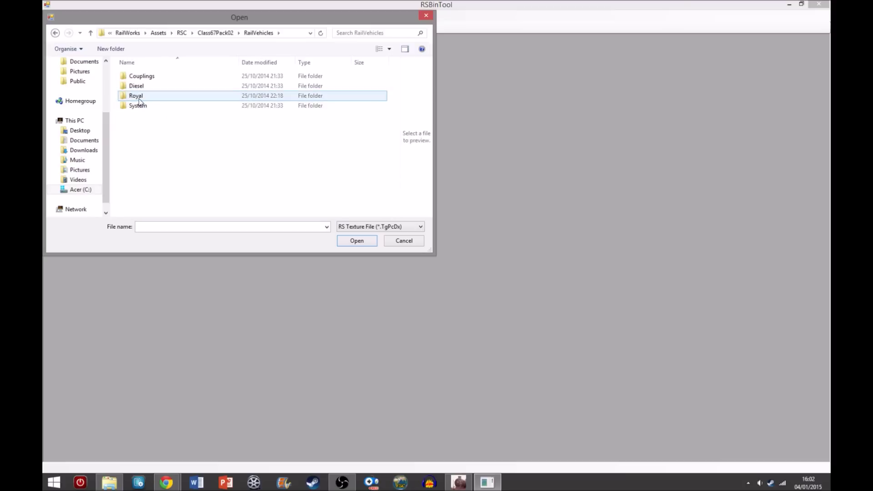
click(55, 33)
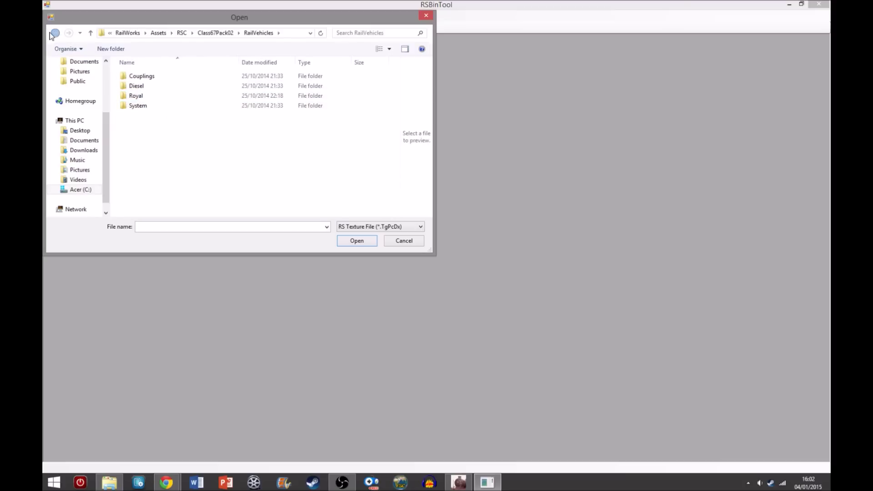
click(55, 33)
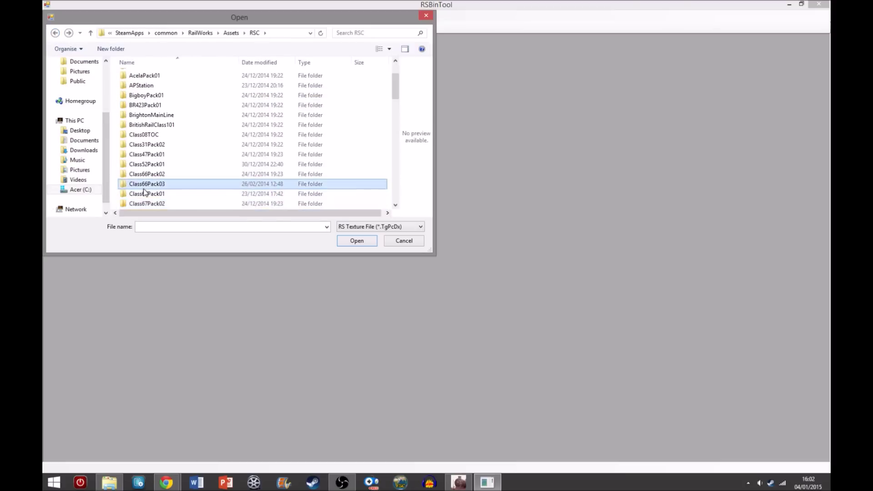
double_click(145, 184)
click(55, 34)
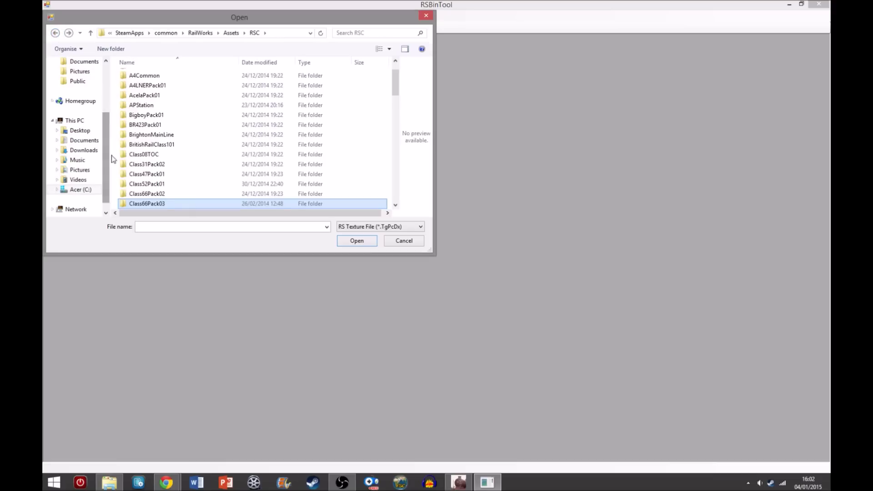
double_click(141, 194)
double_click(150, 96)
double_click(150, 97)
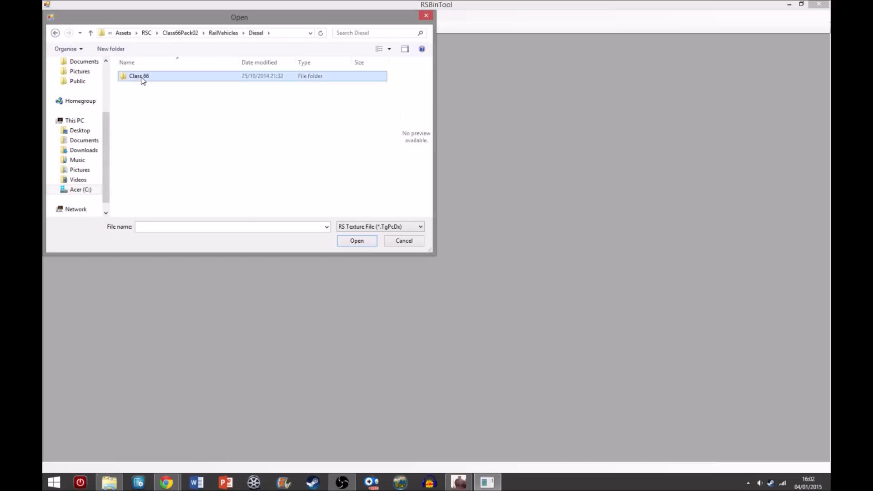
double_click(141, 77)
click(55, 33)
click(55, 33)
click(55, 34)
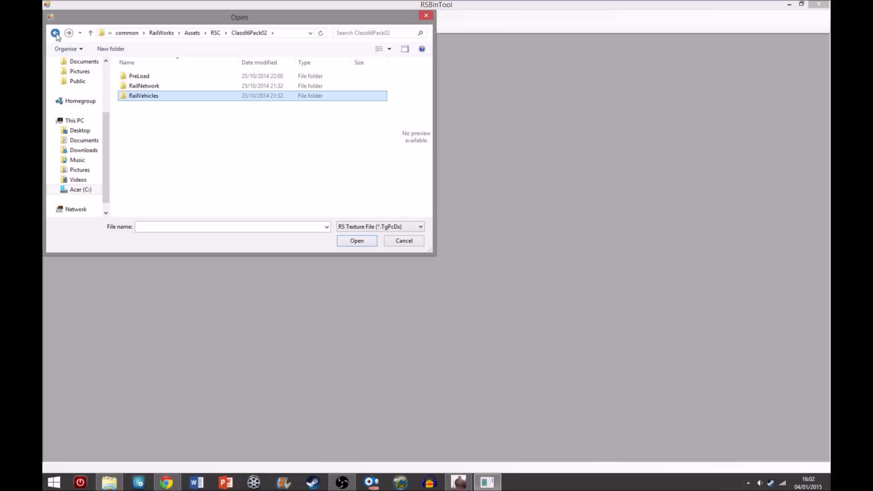
click(55, 33)
- Open class67_main.TgPcDx from Class67Pack01\RailVehicles\Diesel\Class67\T\Engine\Textures
scroll(147, 178, down, 1)
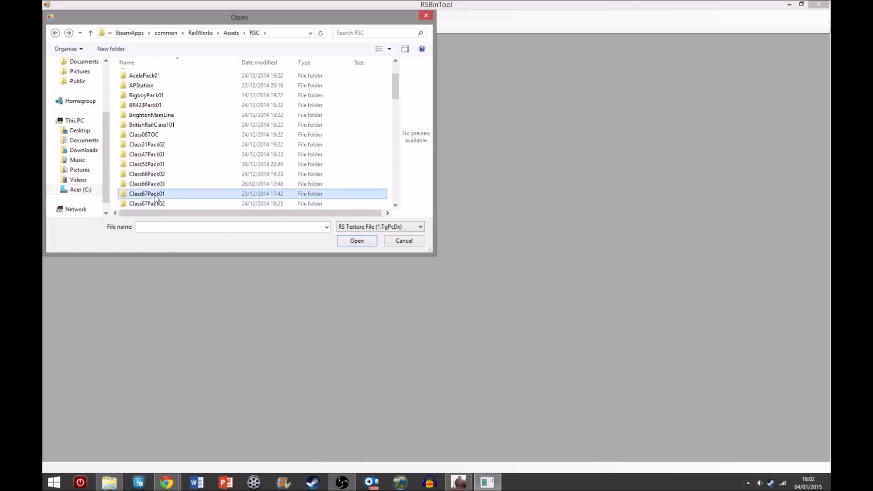
double_click(155, 196)
double_click(140, 108)
double_click(137, 85)
double_click(141, 77)
double_click(143, 125)
double_click(144, 116)
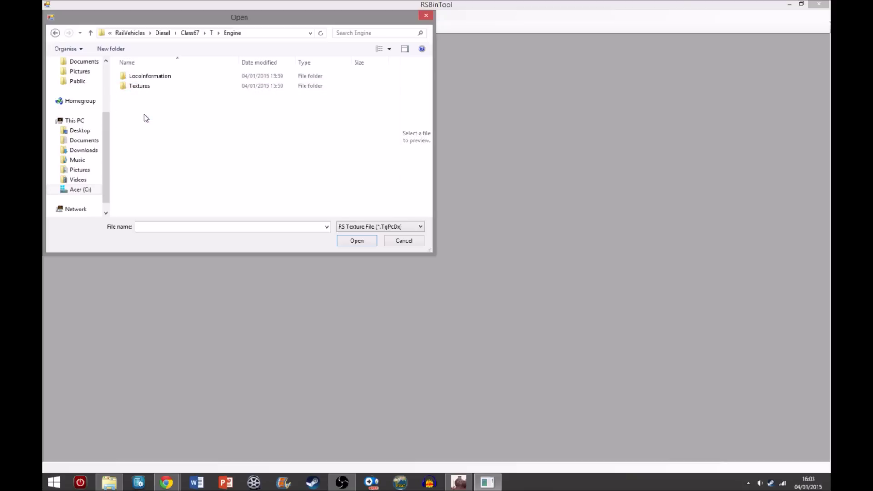
double_click(143, 86)
click(166, 164)
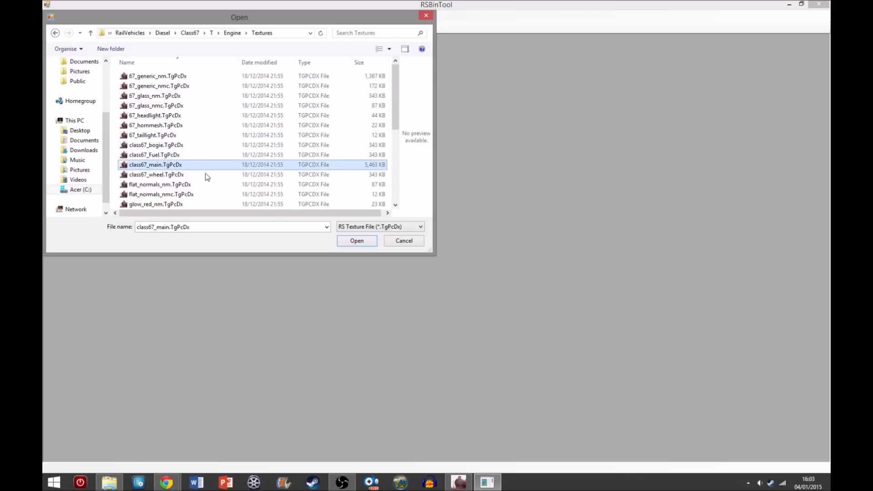
click(361, 242)
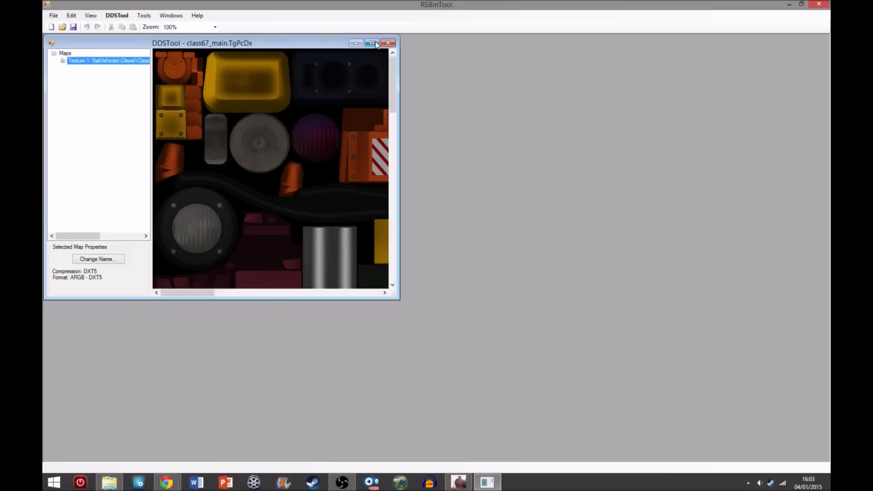
- Maximize the texture window and examine the locomotive's body and roof artwork
click(372, 43)
drag(825, 168, 803, 364)
scroll(795, 411, down, 3)
scroll(794, 343, up, 4)
scroll(797, 359, down, 4)
scroll(790, 372, up, 4)
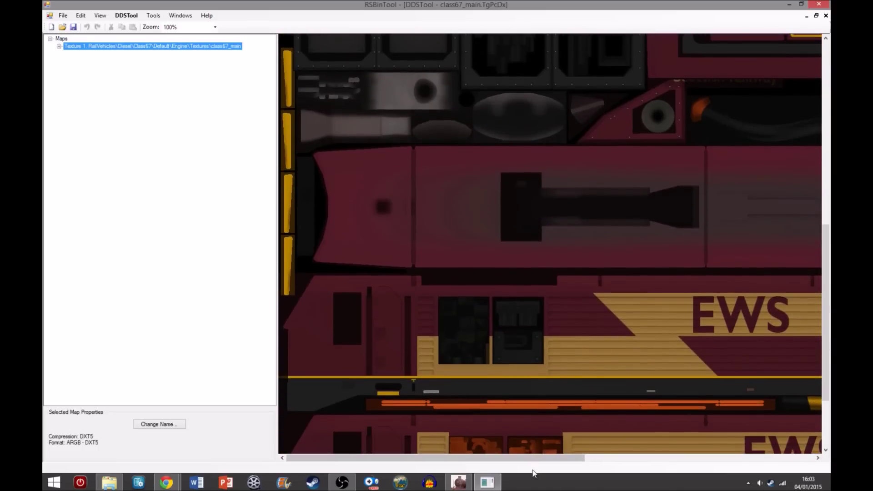
drag(546, 457, 502, 403)
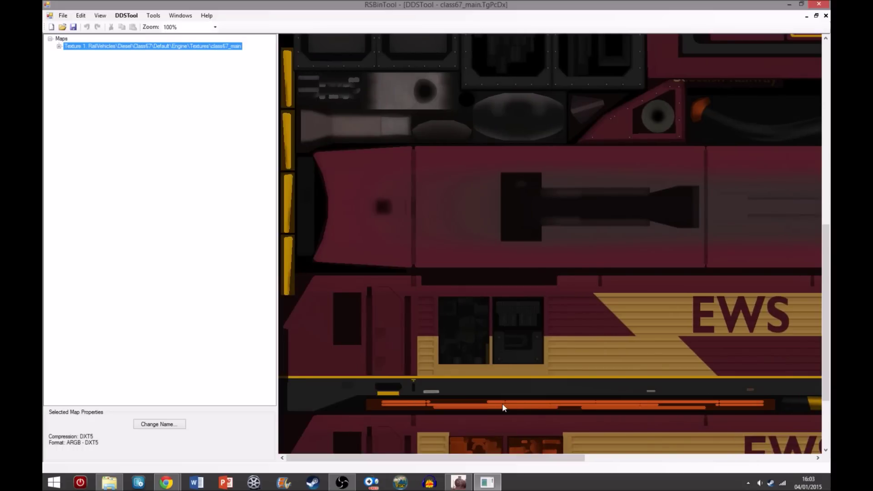
- Export the class67_main texture to the Desktop as a DDS file named "main" and close RSBinTool
click(117, 19)
click(129, 26)
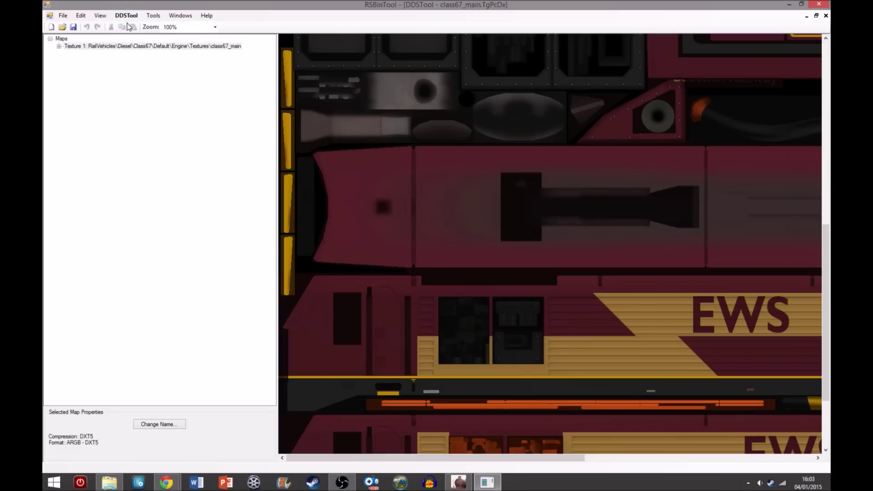
scroll(109, 113, up, 5)
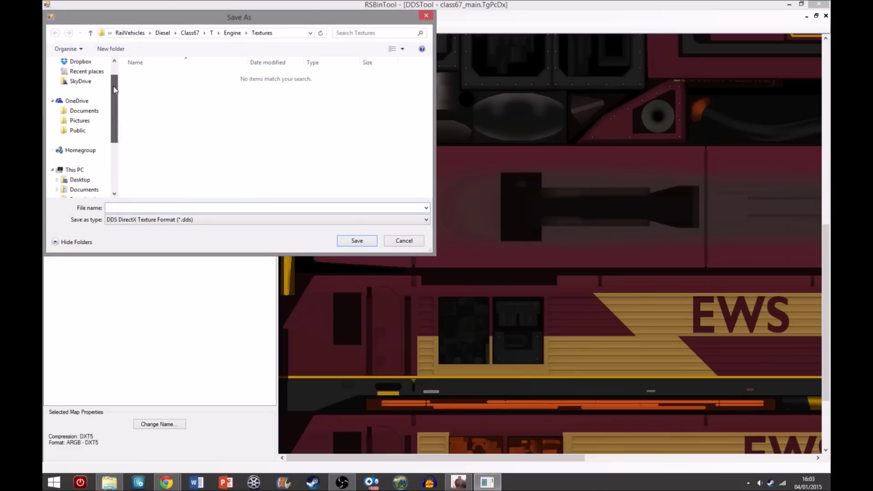
click(90, 76)
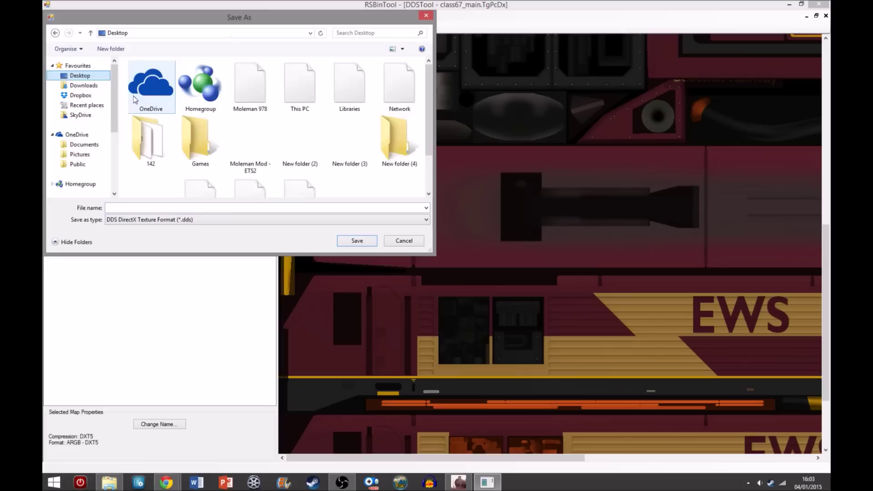
click(158, 208)
text(main)
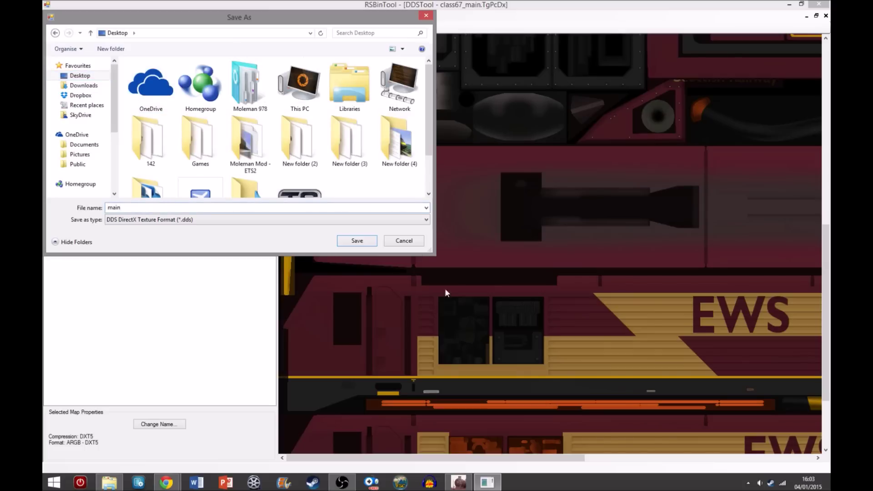
click(357, 240)
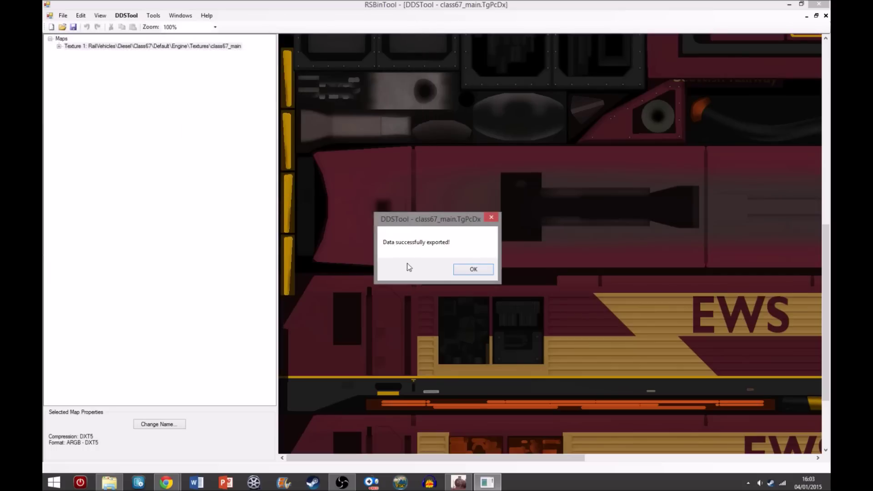
click(468, 269)
click(825, 8)
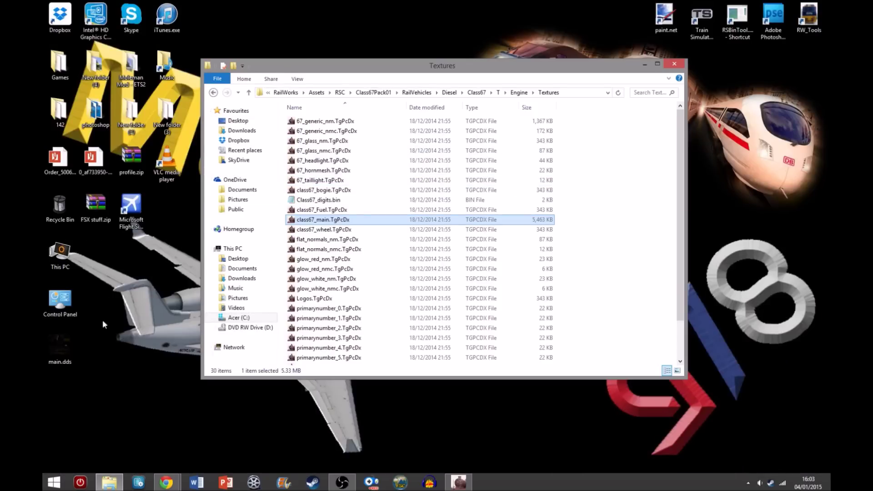
- Open main.dds from the desktop in DXTBmp and send the image to its external editor
right_click(64, 343)
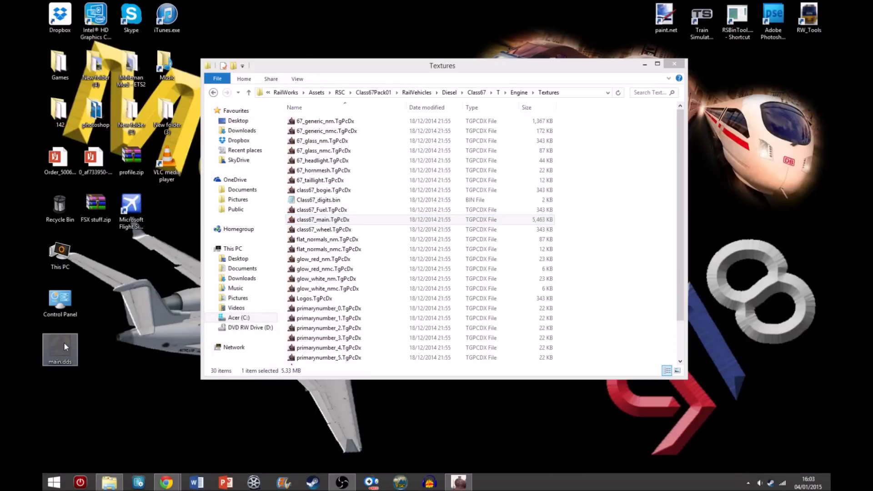
mouse_move(159, 166)
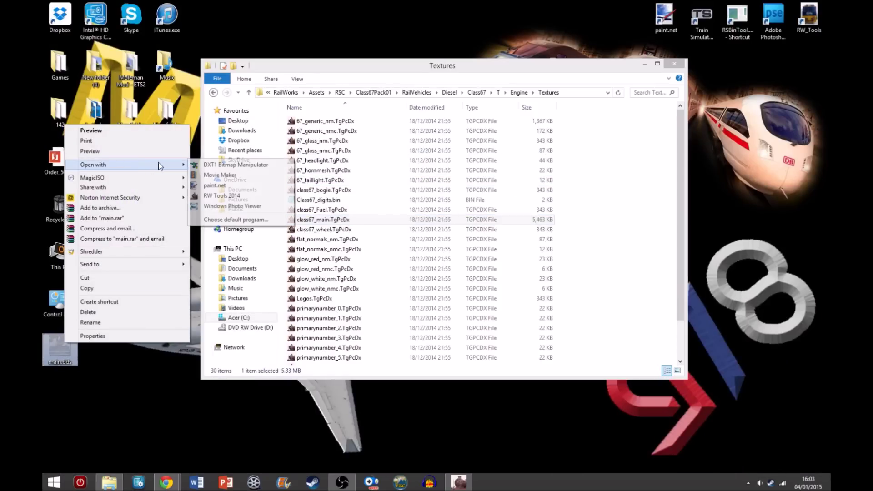
click(192, 165)
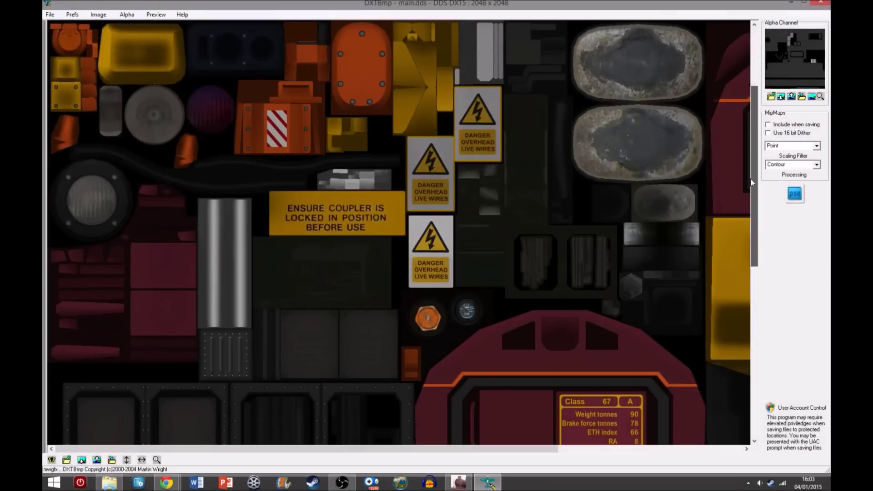
click(755, 314)
drag(754, 312, 732, 22)
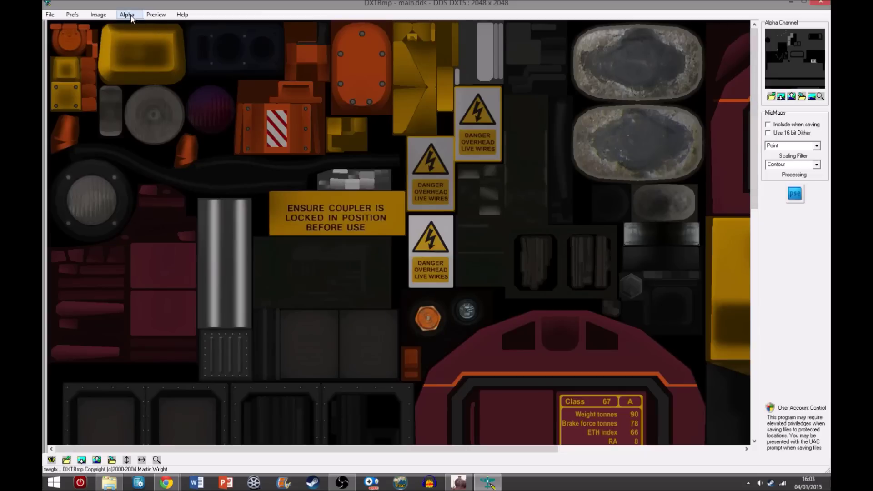
click(98, 15)
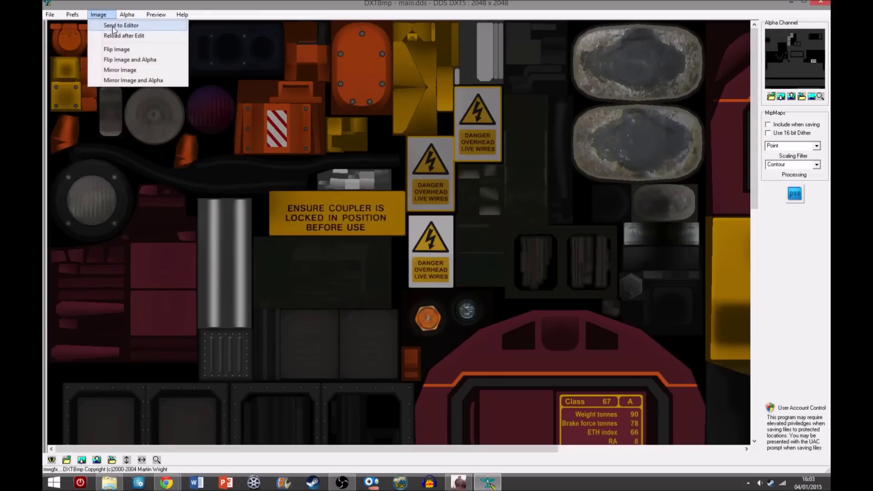
click(114, 26)
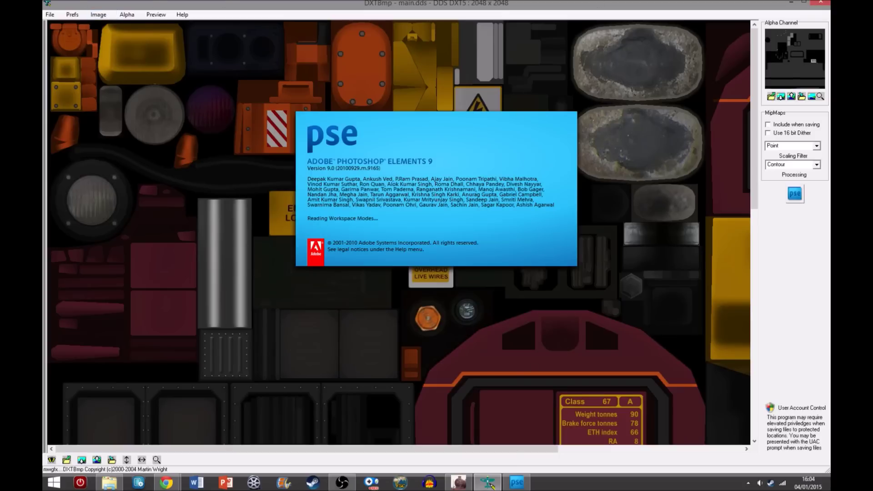
- Switch to RW_Tools and browse for a .TgPcDx texture file in RailWorks\Assets\RSC\Class67Pack01
mouse_move(458, 486)
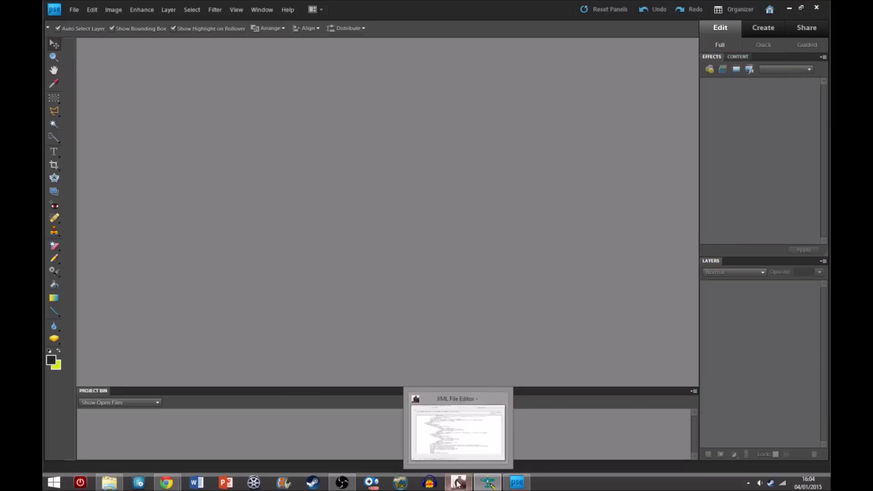
click(458, 485)
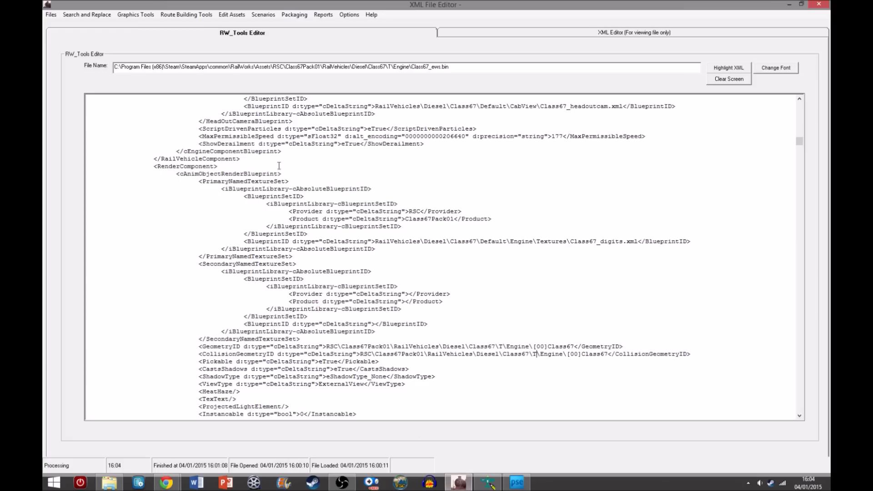
click(51, 15)
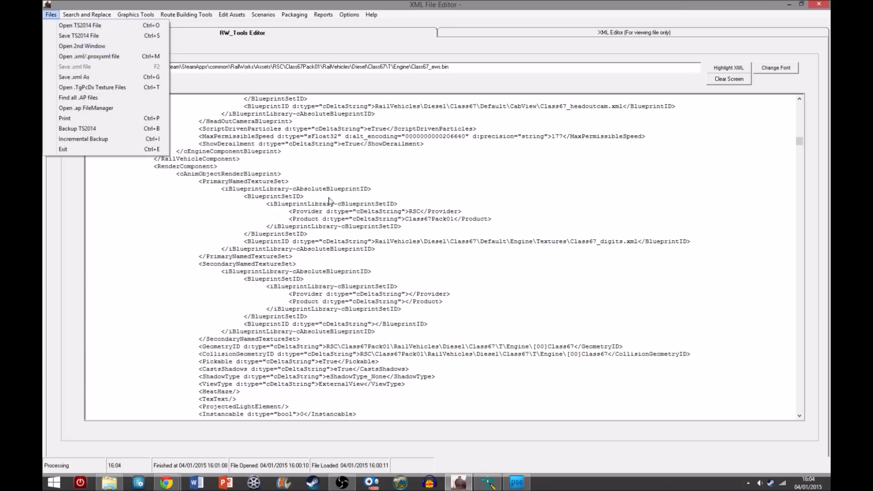
click(94, 89)
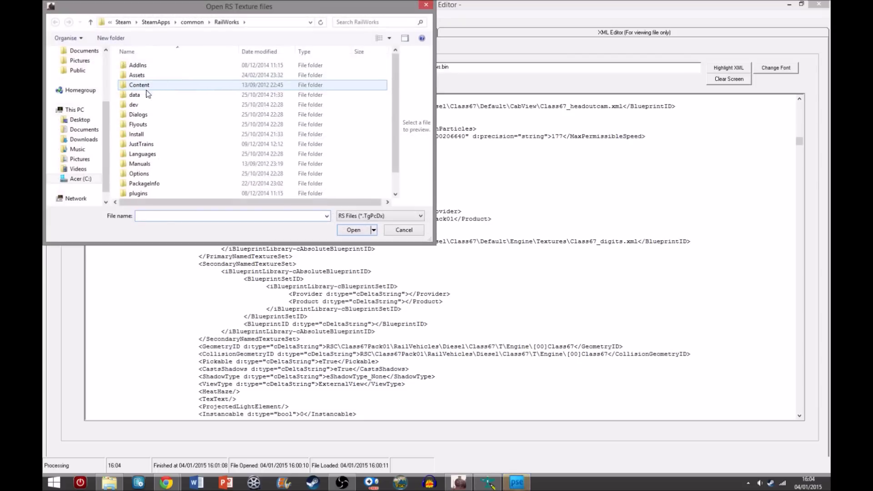
double_click(136, 75)
scroll(160, 128, down, 3)
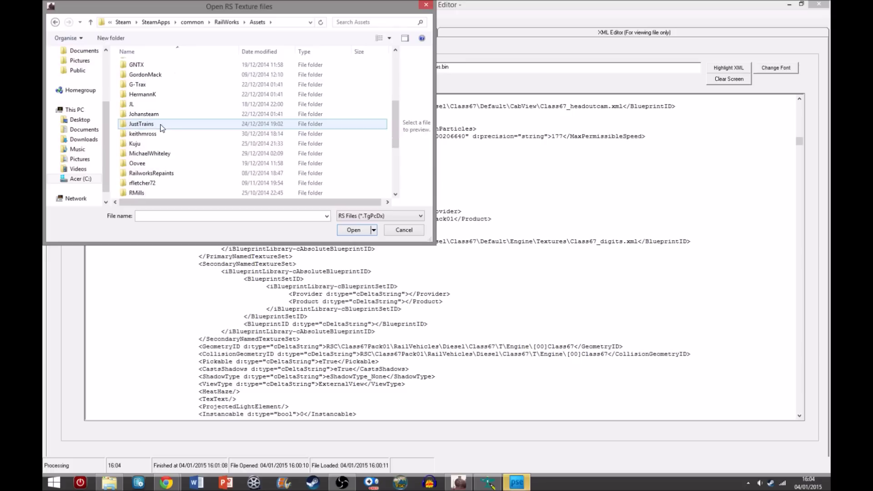
scroll(157, 136, down, 2)
scroll(155, 137, down, 1)
double_click(138, 114)
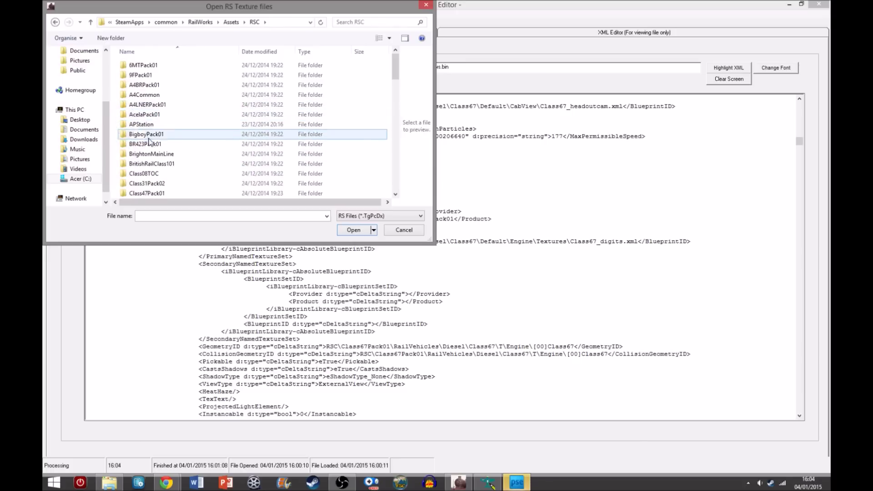
scroll(147, 135, down, 4)
click(147, 124)
double_click(147, 126)
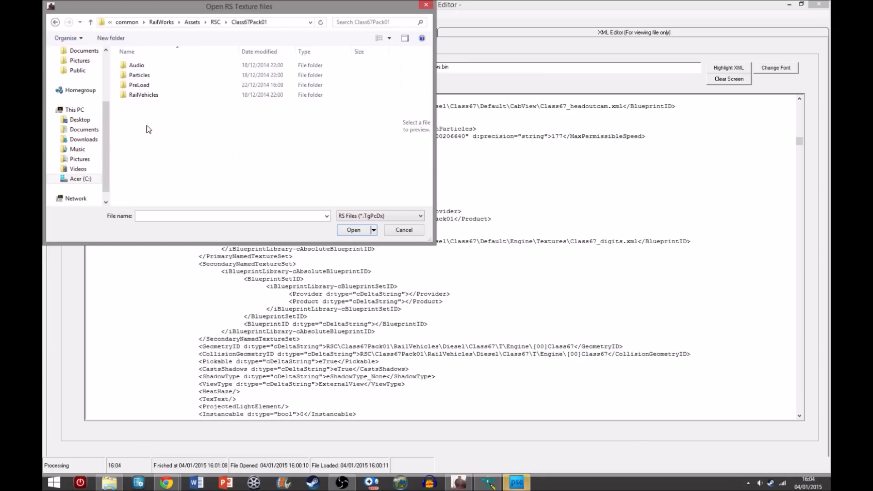
- Open class67_main.TgPcDx from RailVehicles\Diesel\Class67\T\Engine\Textures
double_click(137, 97)
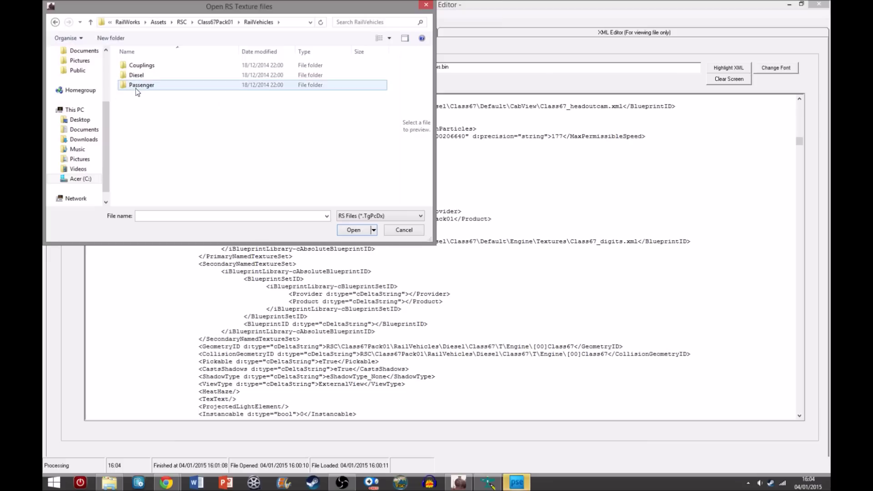
double_click(137, 75)
double_click(137, 66)
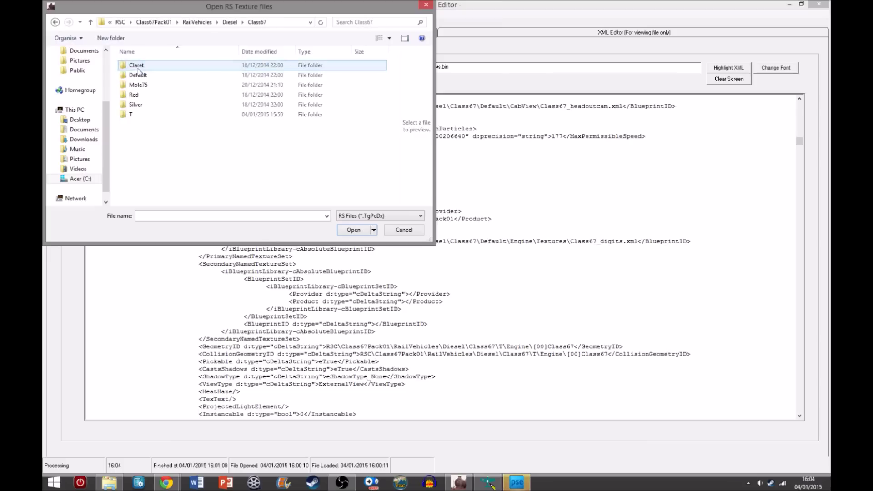
double_click(132, 114)
click(143, 105)
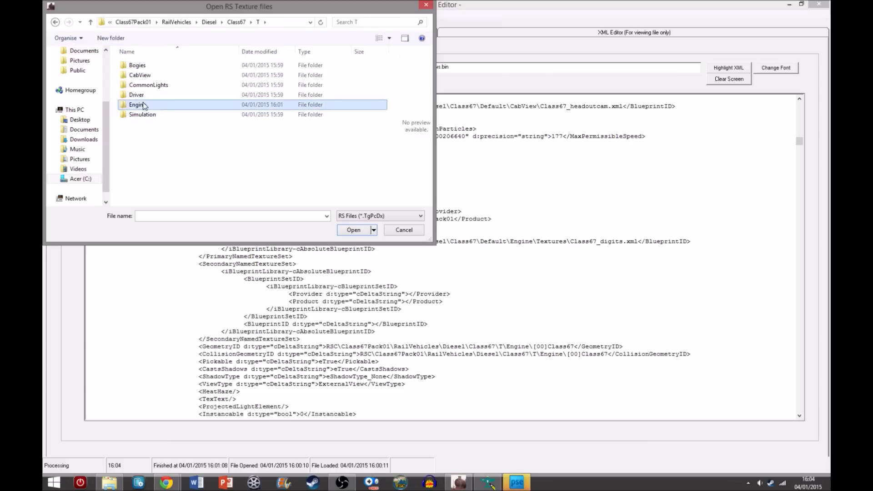
double_click(144, 105)
double_click(137, 77)
click(162, 155)
click(367, 230)
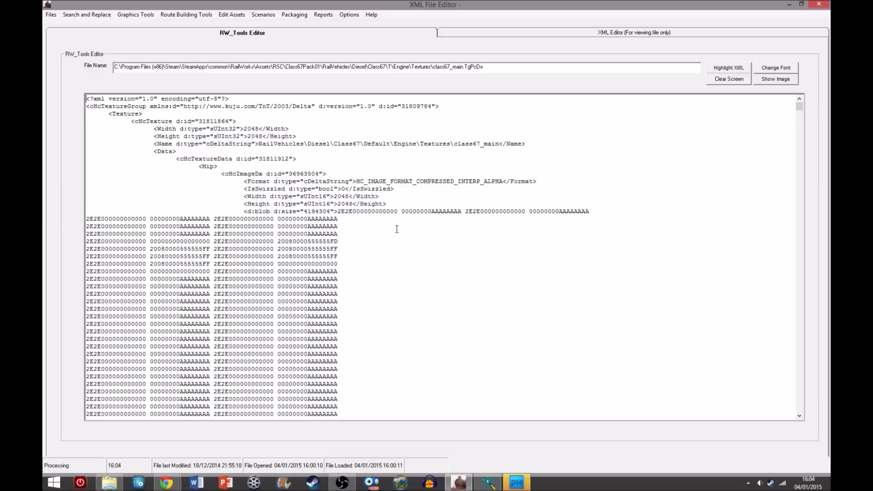
- Convert the class67_main texture from .TgPcDx to .dds, accept the format notice and return to Photoshop Elements
click(141, 15)
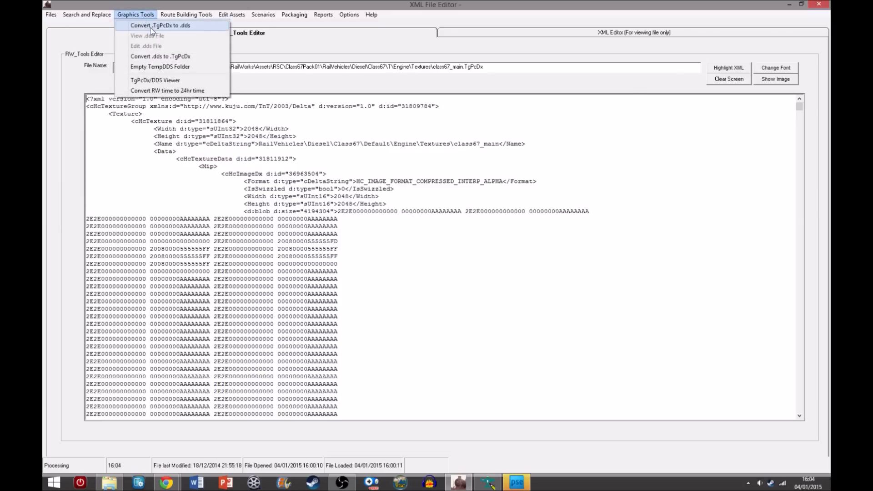
click(151, 28)
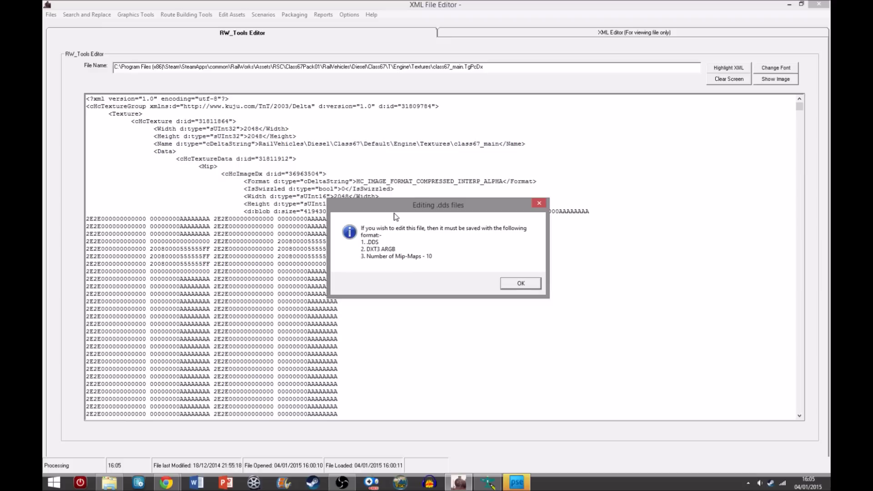
click(518, 283)
click(789, 5)
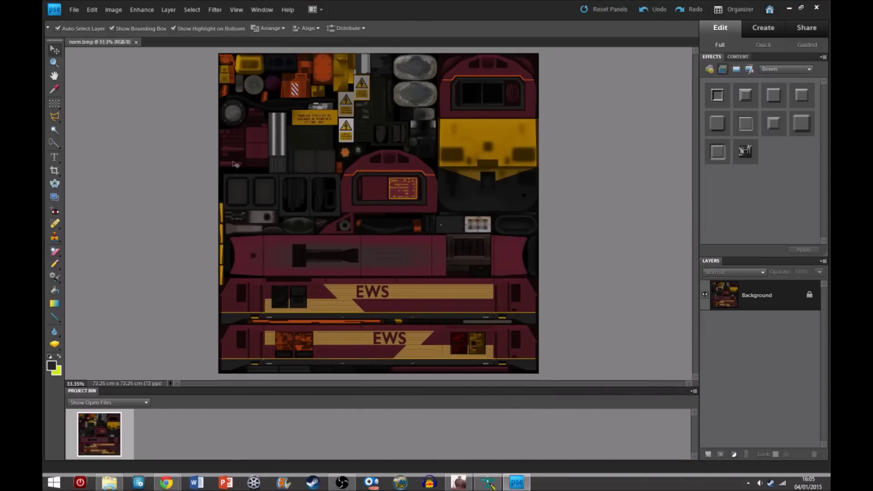
- Fill the main section of the maroon roof with yellow-green using the Paint Bucket in Color mode
click(59, 356)
click(55, 290)
click(142, 29)
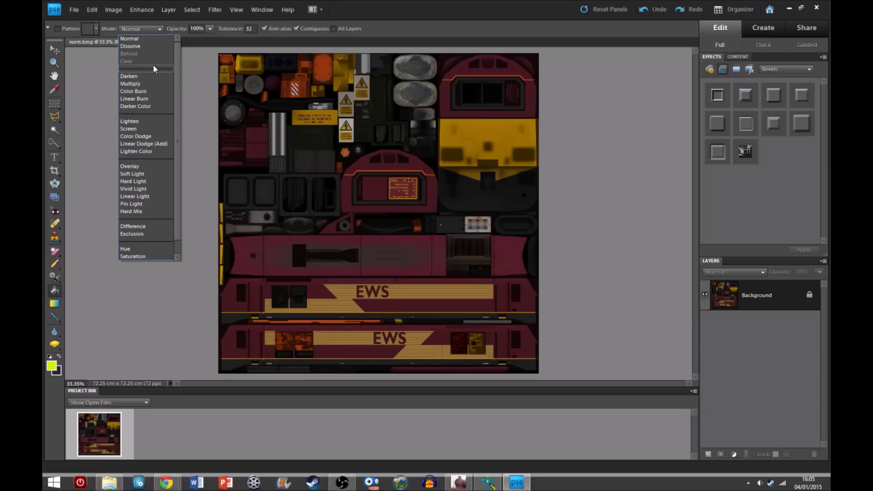
scroll(141, 245, down, 2)
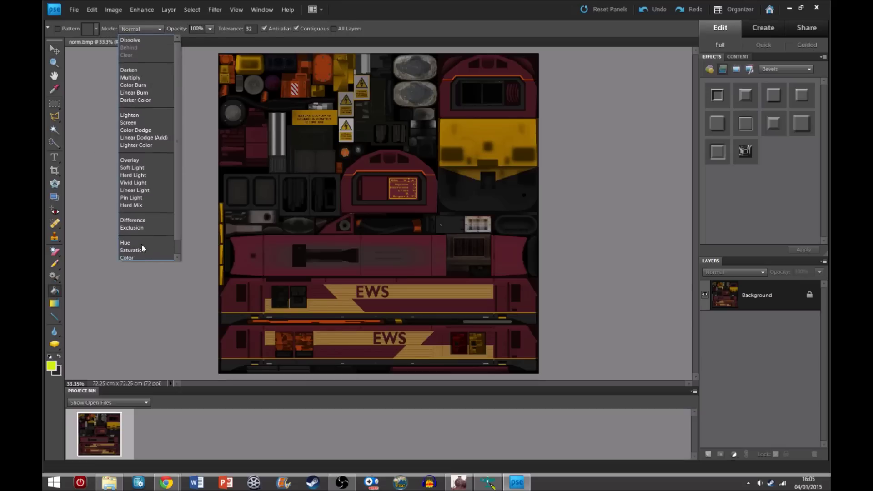
click(136, 248)
click(399, 243)
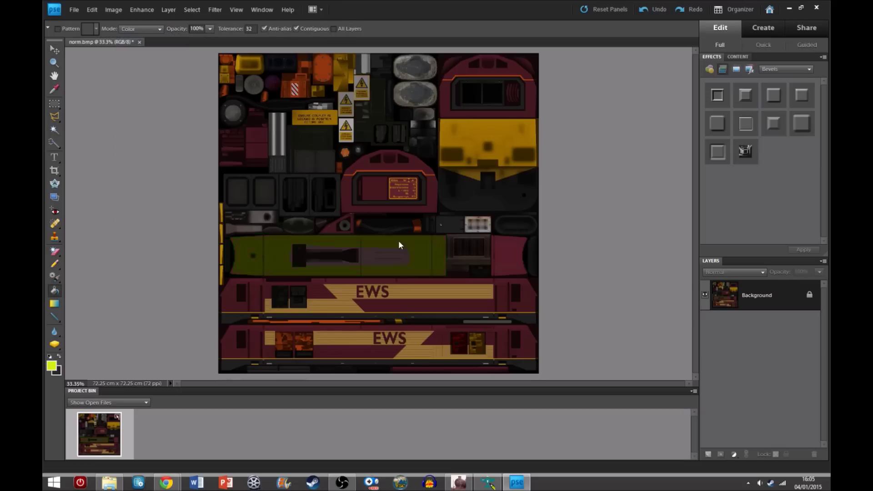
- Fill the maroon areas of both cab ends and both EWS body sides with the same yellow-green
click(425, 175)
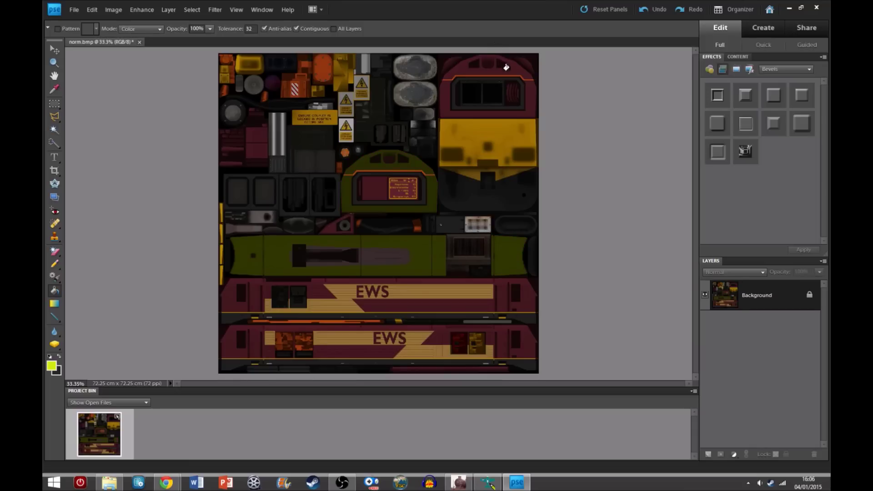
click(530, 94)
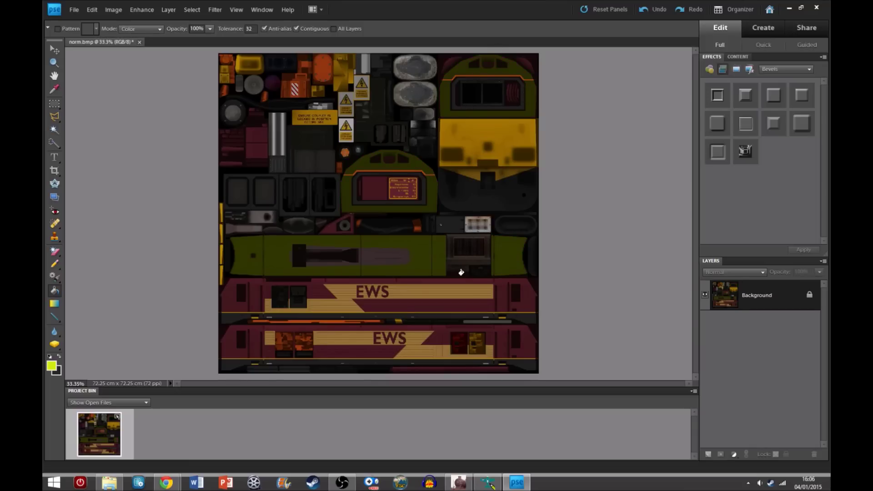
click(527, 299)
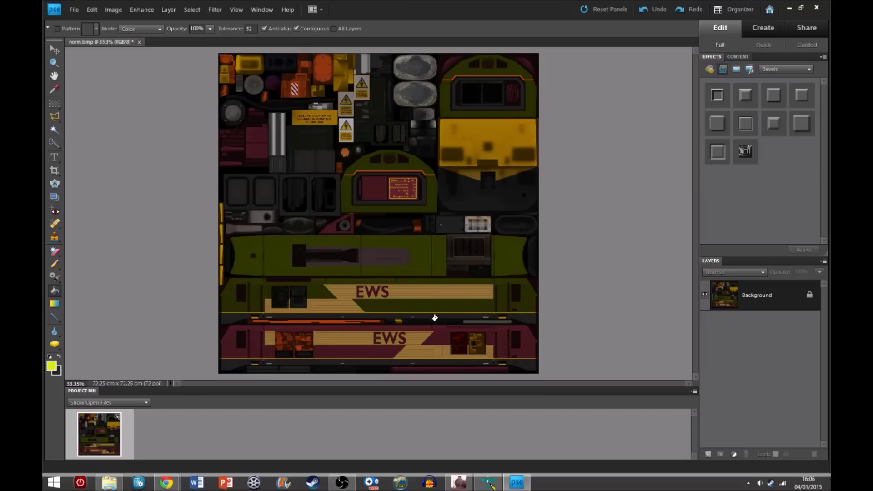
click(527, 344)
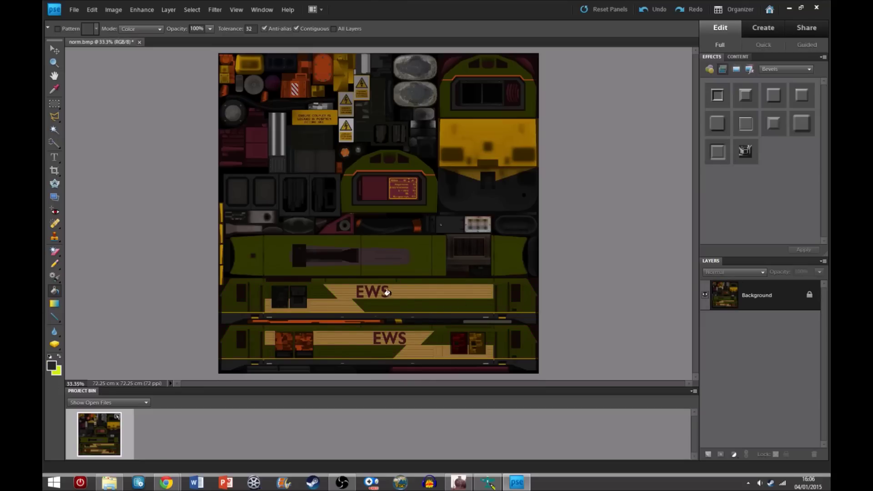
- Recolour the cream body-side stripes grey with the dark swatch, including the gaps in the lower EWS lettering
click(416, 350)
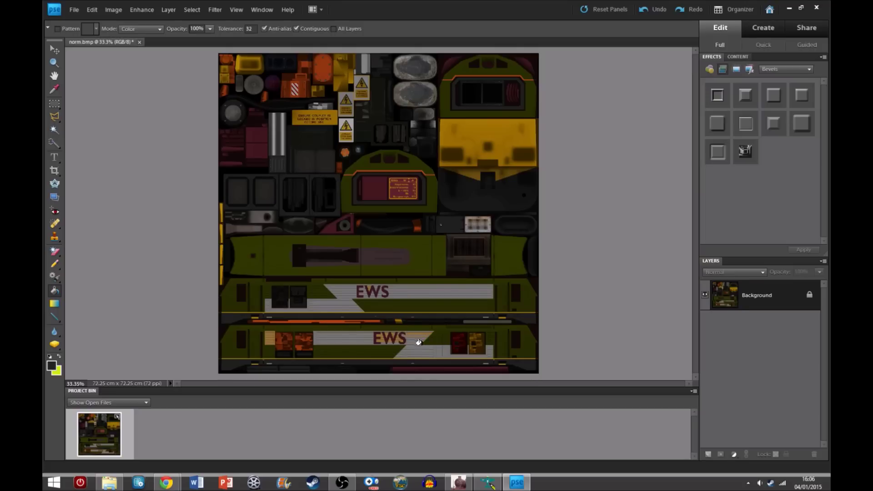
alt+scroll(425, 349, up, 2)
alt+scroll(425, 349, up, 6)
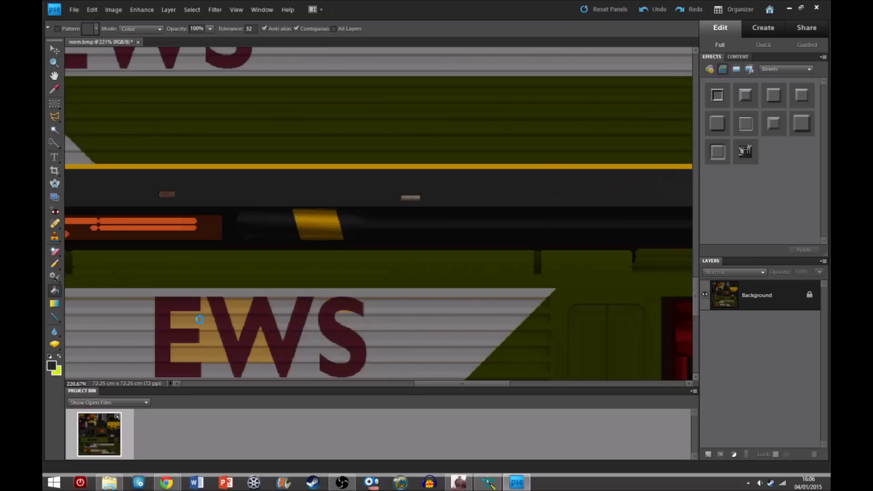
click(242, 303)
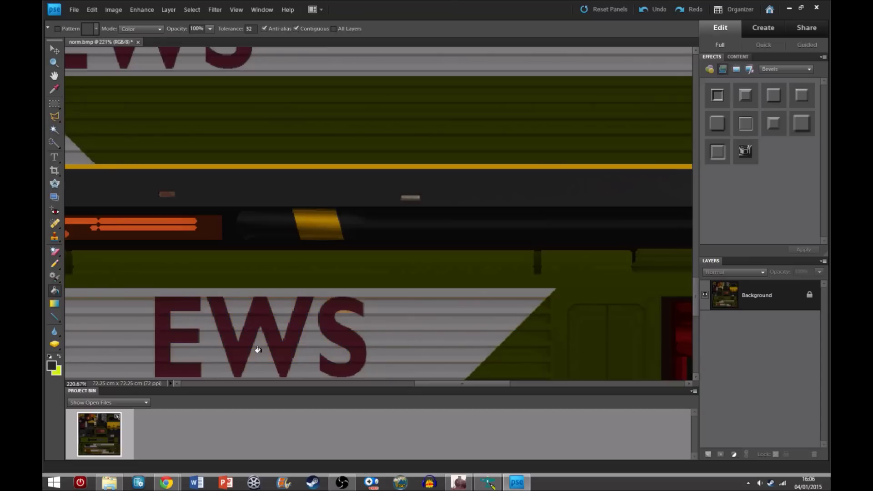
scroll(258, 349, down, 3)
scroll(303, 336, up, 6)
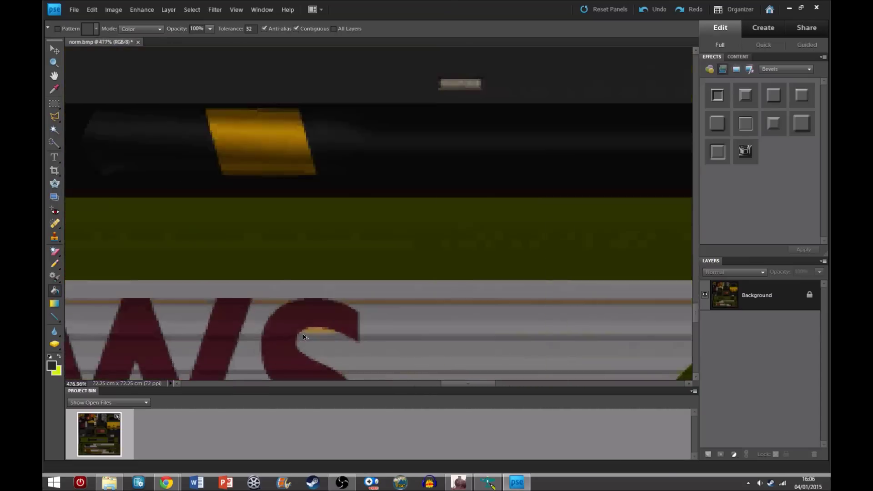
scroll(313, 329, down, 3)
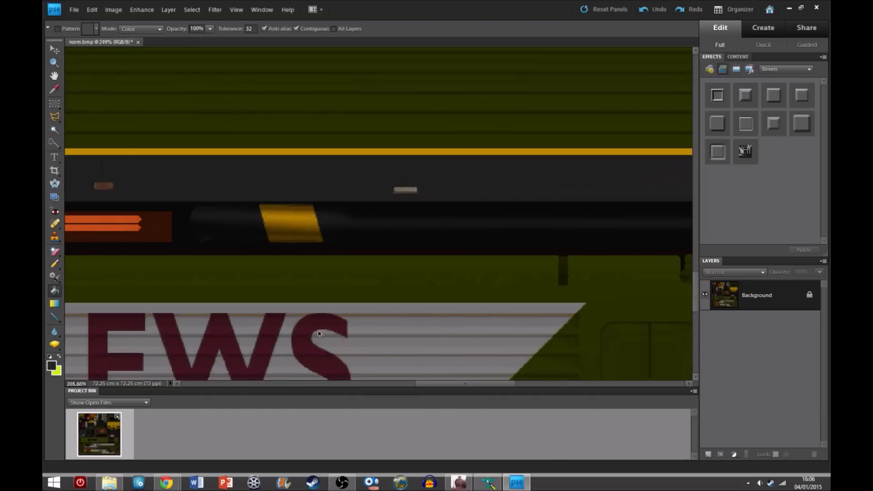
- Recolour the remaining maroon panels inside the central cab end, including the data panel, with yellow-green
scroll(318, 334, down, 4)
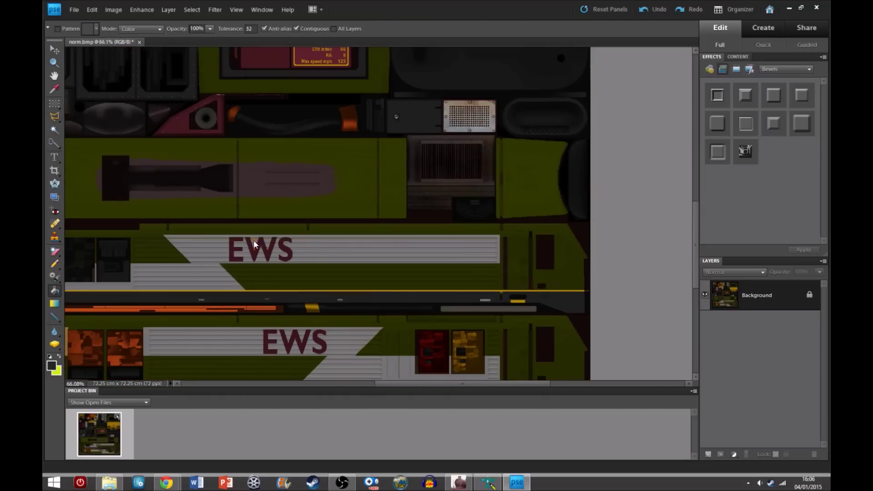
scroll(328, 281, down, 3)
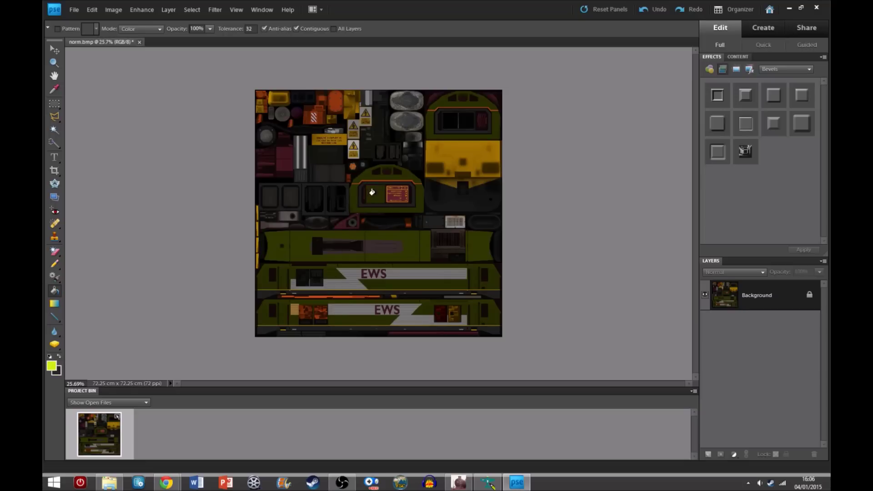
click(390, 198)
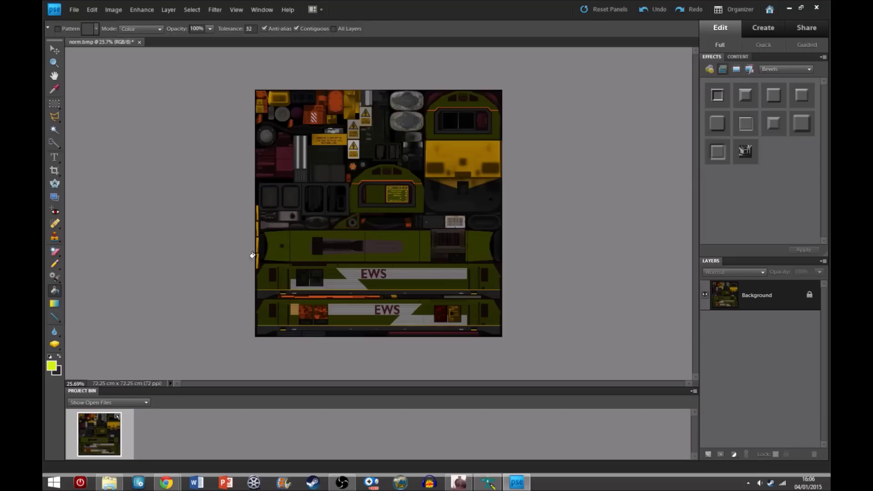
- Fill the remaining maroon panels and the connected dark component areas in the upper part of the texture with yellow-green
click(287, 162)
click(259, 163)
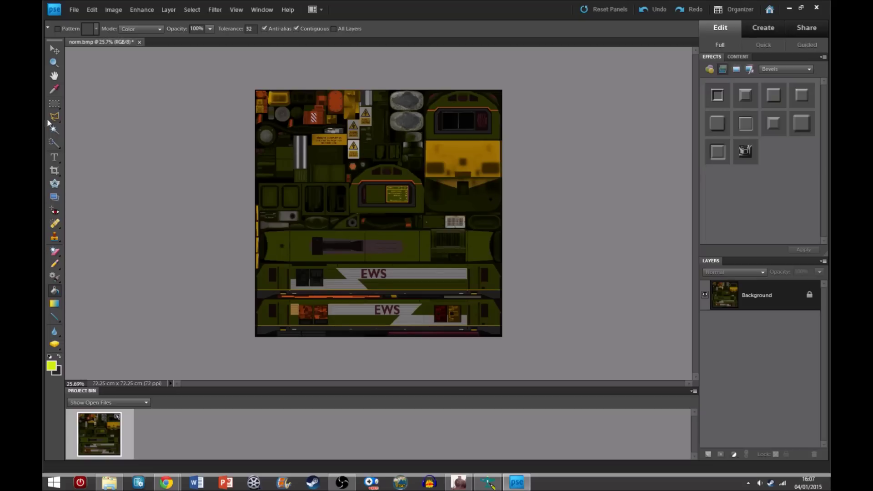
- Add white text reading "Hello" over the upper EWS body side
click(54, 155)
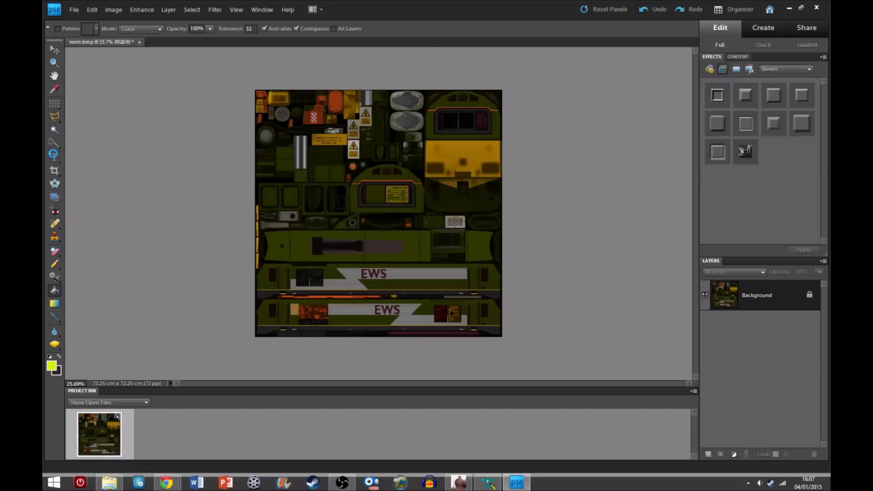
click(337, 282)
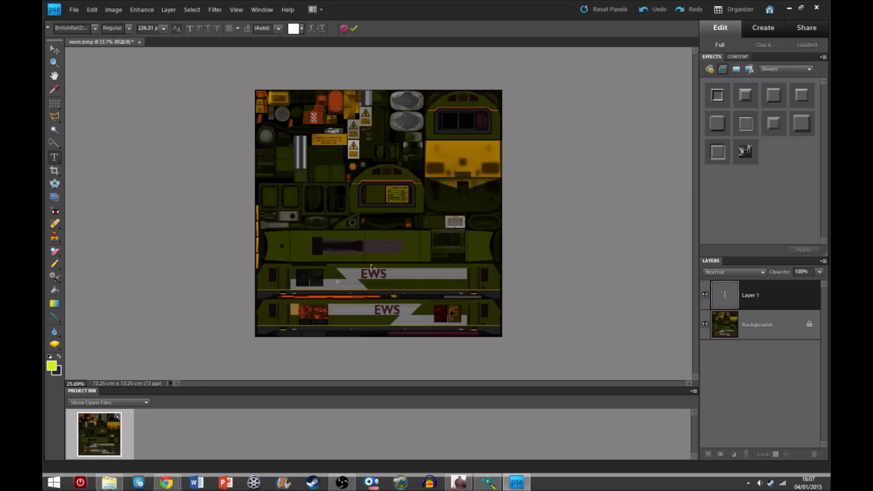
text(Hello)
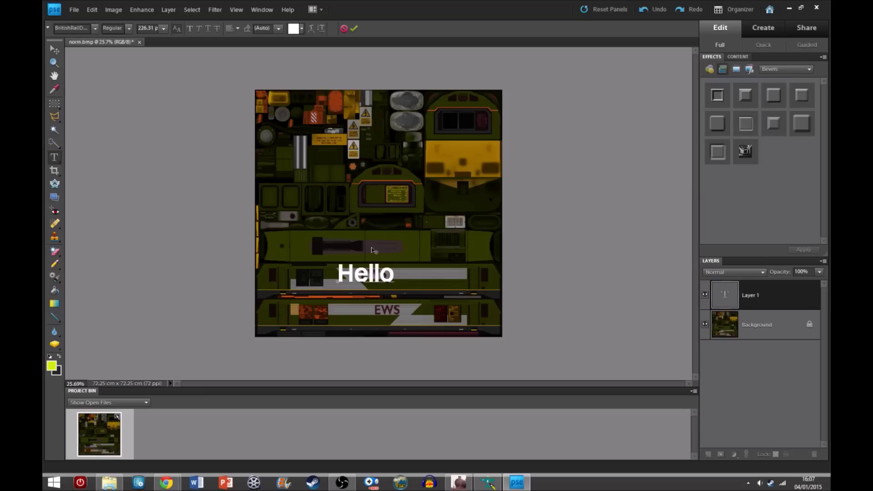
click(354, 29)
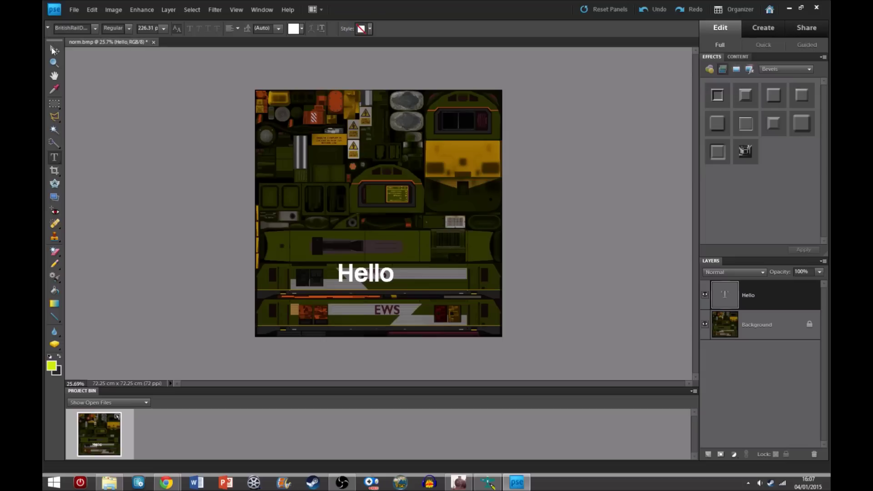
- Move the Hello text to the right of the upper EWS lettering and flatten the image
click(53, 49)
drag(352, 284, 416, 282)
drag(417, 282, 419, 281)
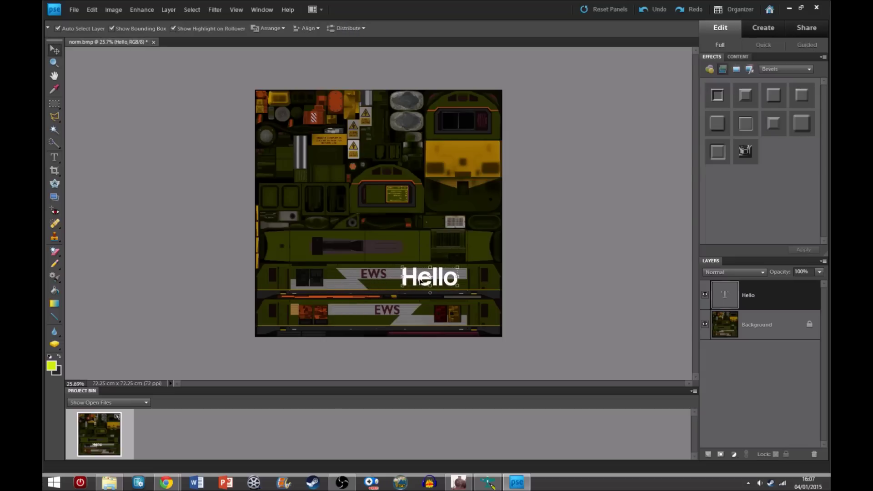
right_click(778, 325)
click(787, 373)
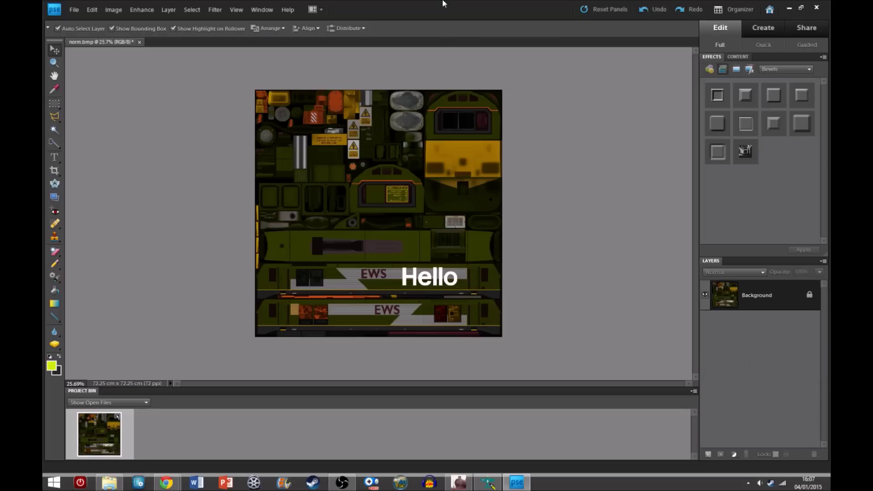
- Close the DXTBmp texture window and launch paint.net
click(789, 7)
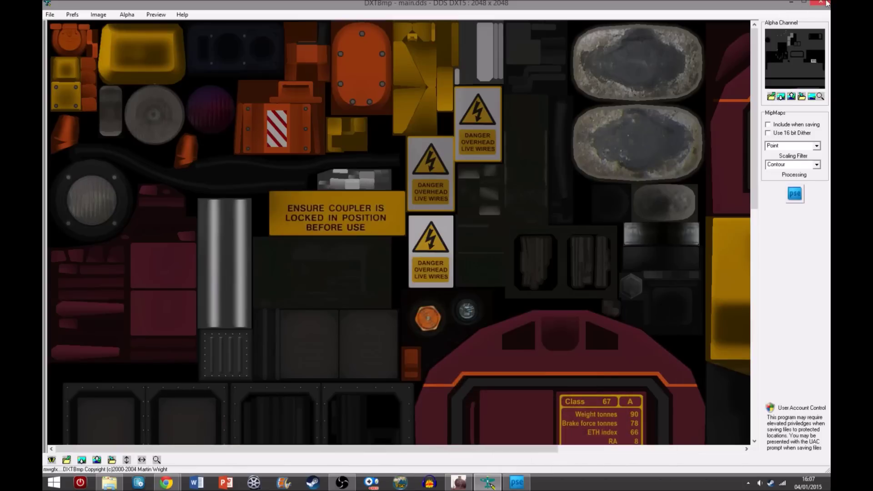
click(824, 3)
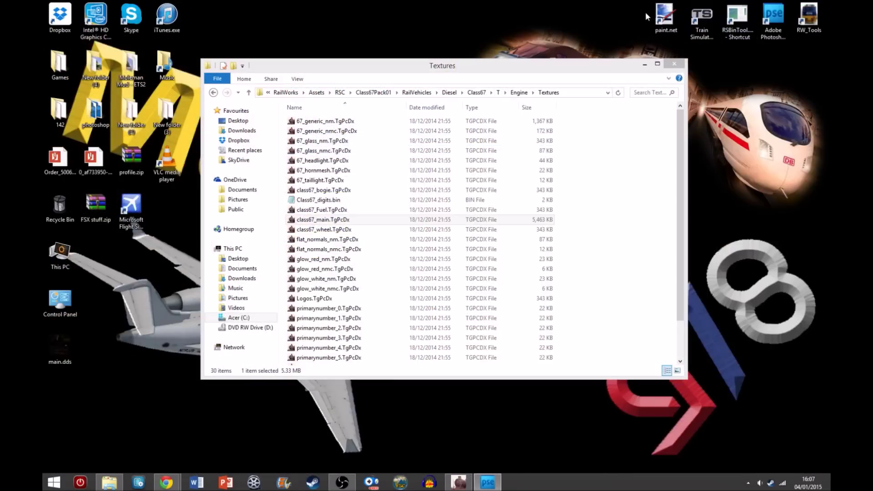
click(665, 21)
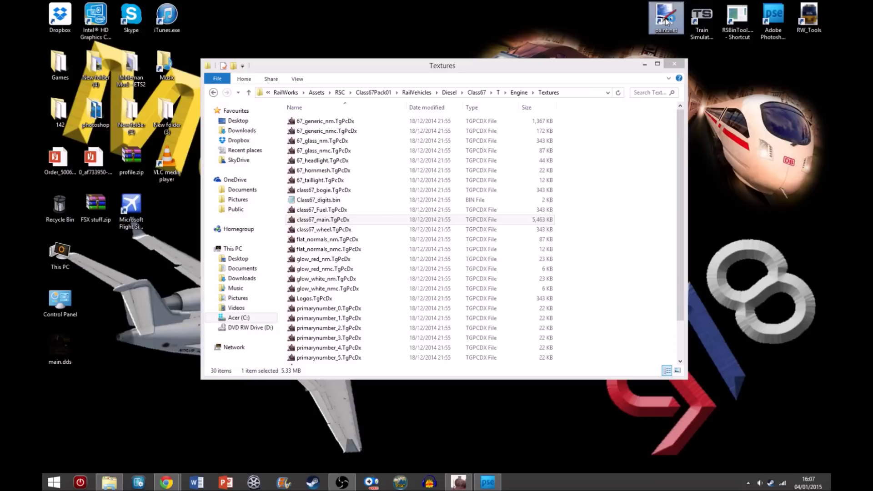
double_click(665, 18)
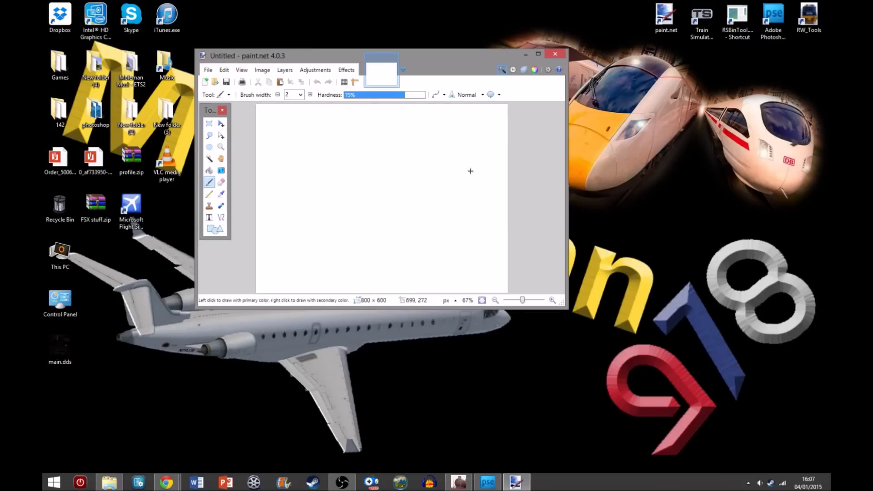
- Open class67_main.dds from the RW_Tools TempDDS folder in paint.net
click(210, 73)
click(236, 93)
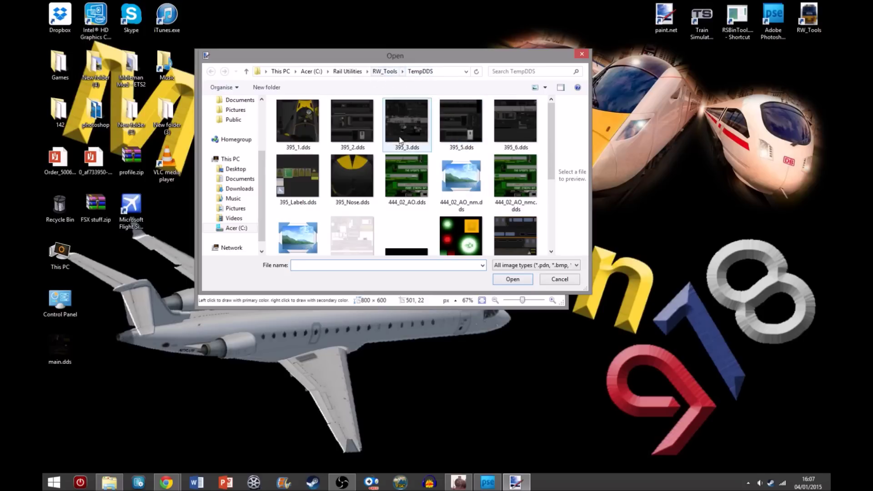
drag(551, 159, 549, 192)
click(354, 173)
click(521, 281)
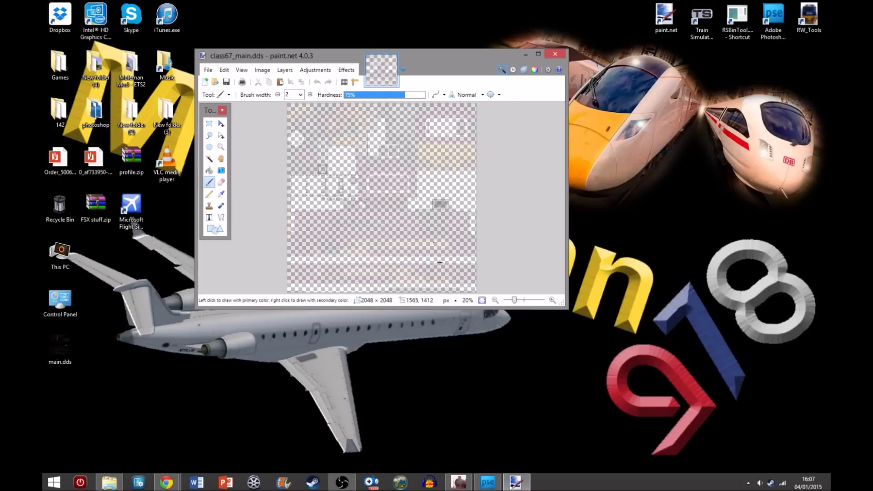
- Copy the whole recoloured texture from Photoshop Elements and paste it over class67_main.dds in paint.net
click(488, 482)
click(55, 103)
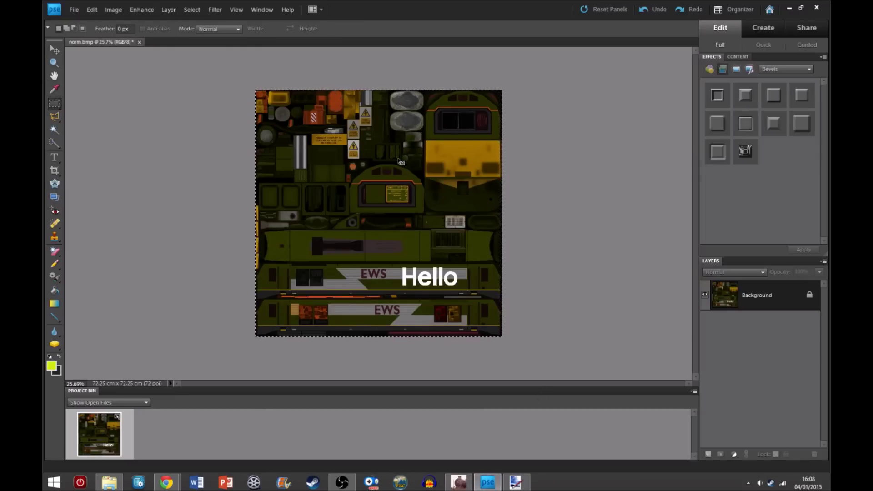
click(515, 482)
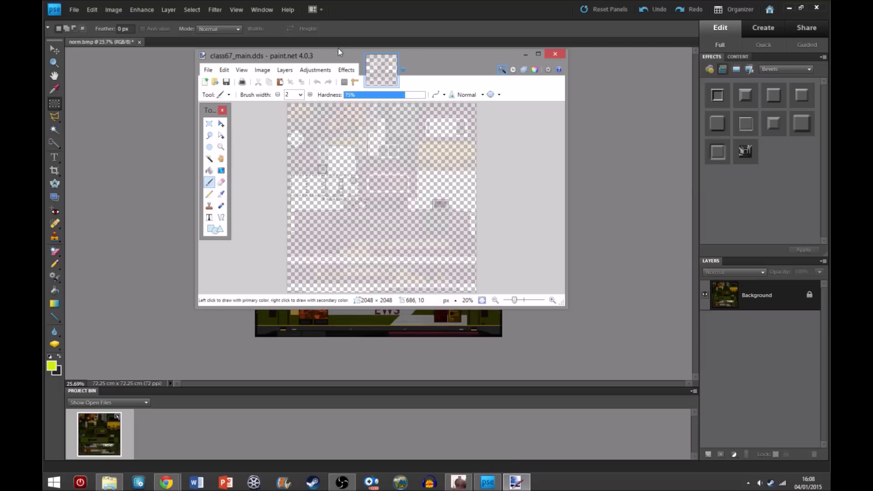
key(m)
key(ctrl+v)
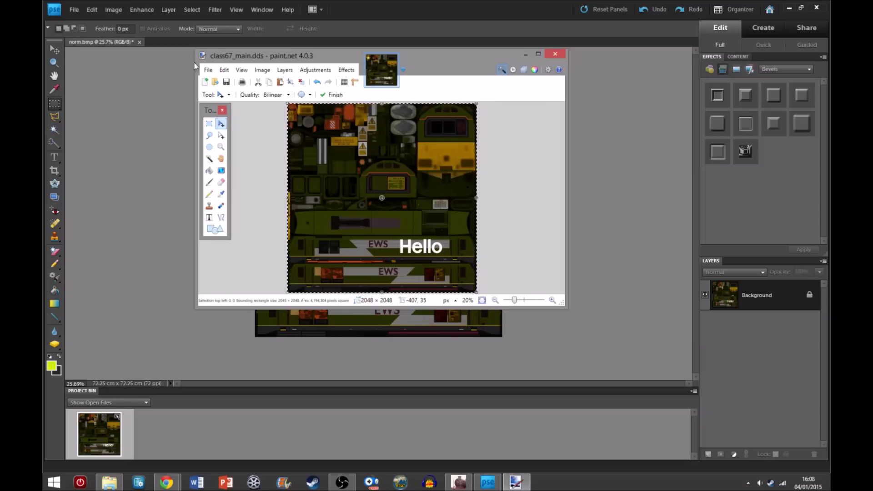
- Save class67_main.dds in DXT3 (Explicit Alpha) format and close paint.net
click(208, 69)
click(229, 143)
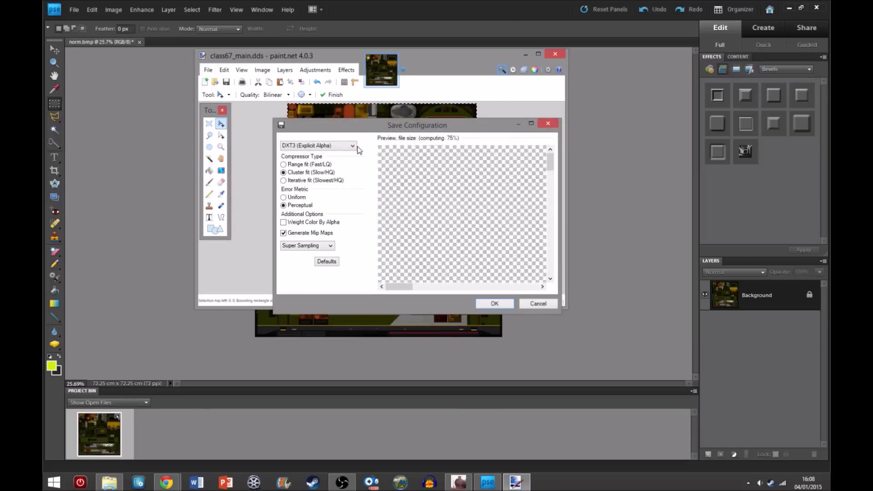
click(319, 145)
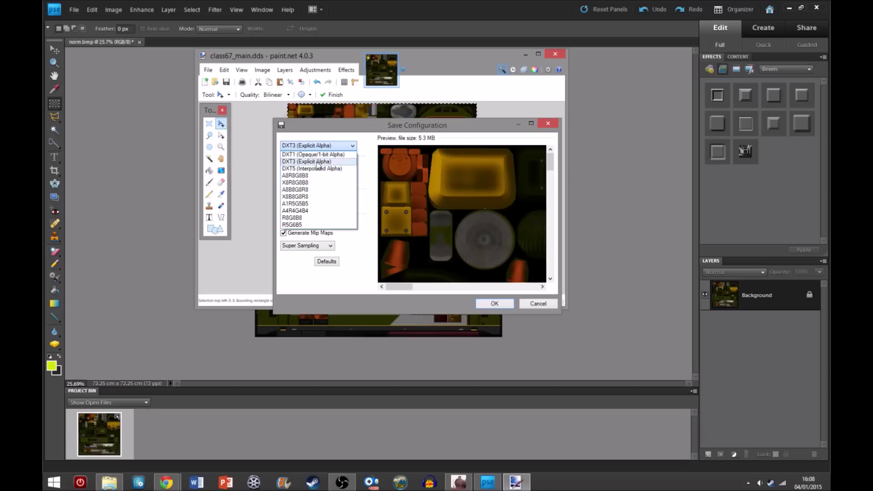
click(316, 162)
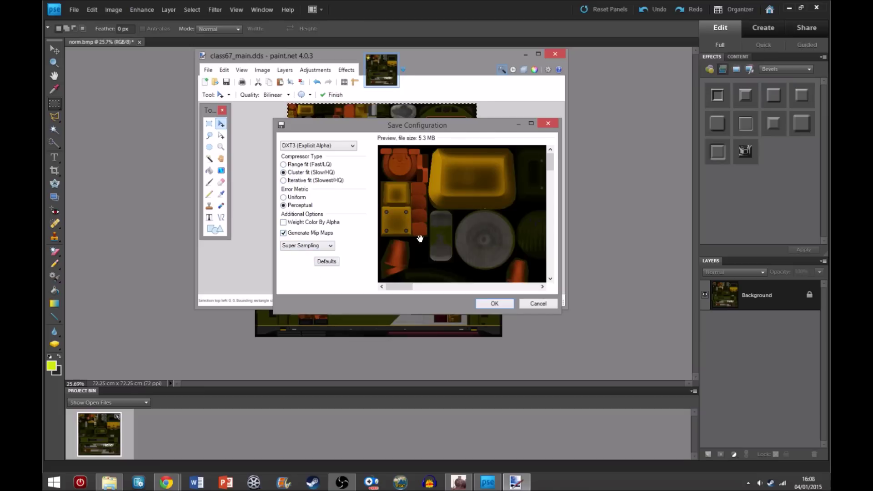
click(503, 304)
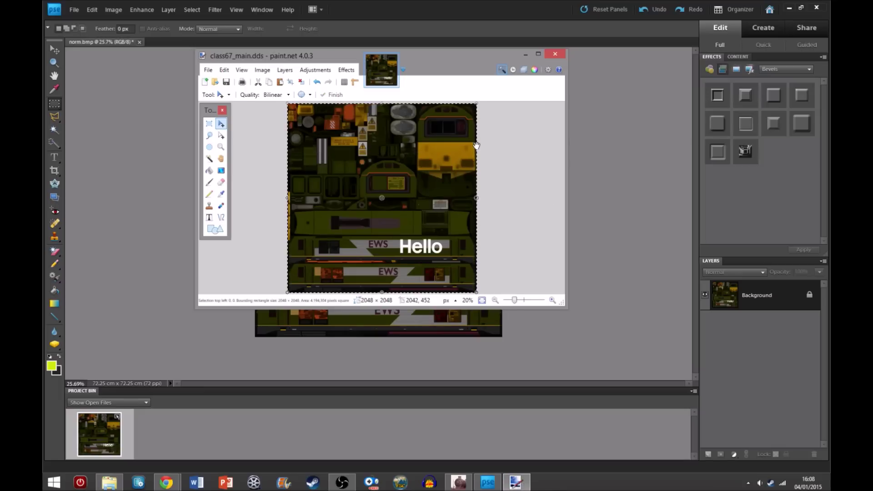
click(554, 55)
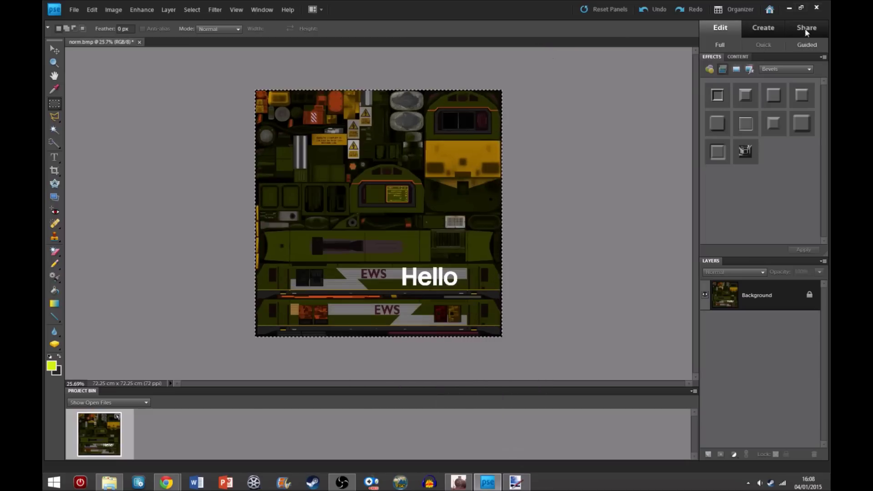
- Switch to RW_Tools and convert class67_main.dds to .TgPcDx, replacing the repaint's original texture with a backup
click(789, 8)
click(457, 480)
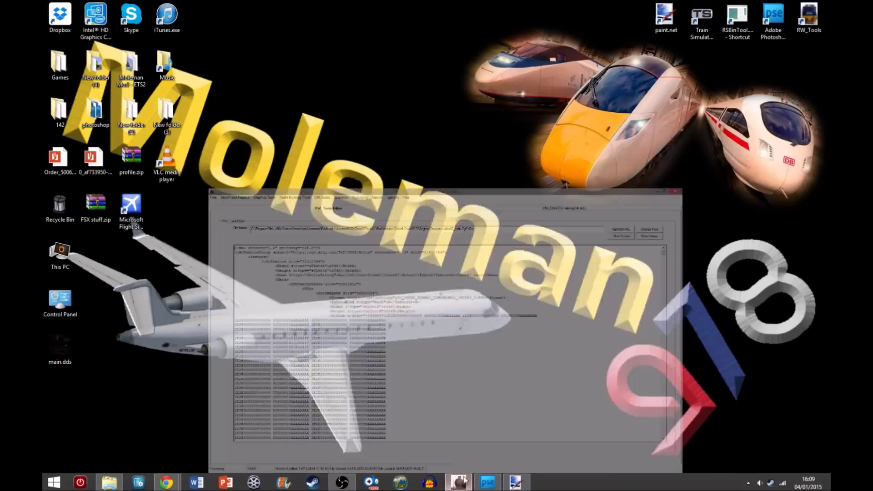
click(130, 15)
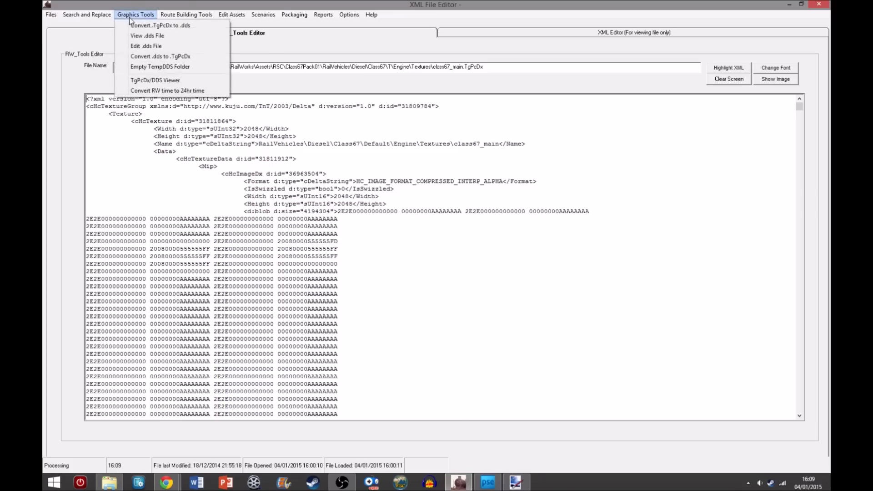
click(170, 56)
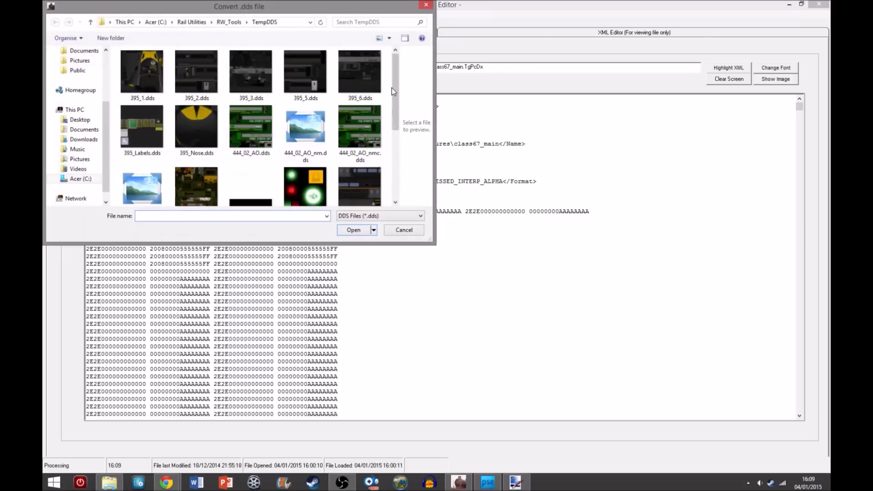
scroll(398, 103, down, 1)
scroll(398, 102, down, 1)
click(201, 155)
click(353, 230)
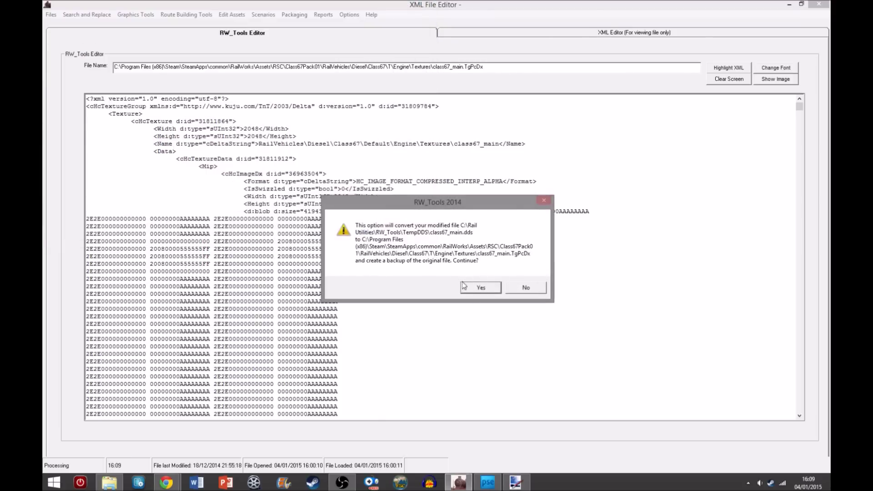
click(471, 286)
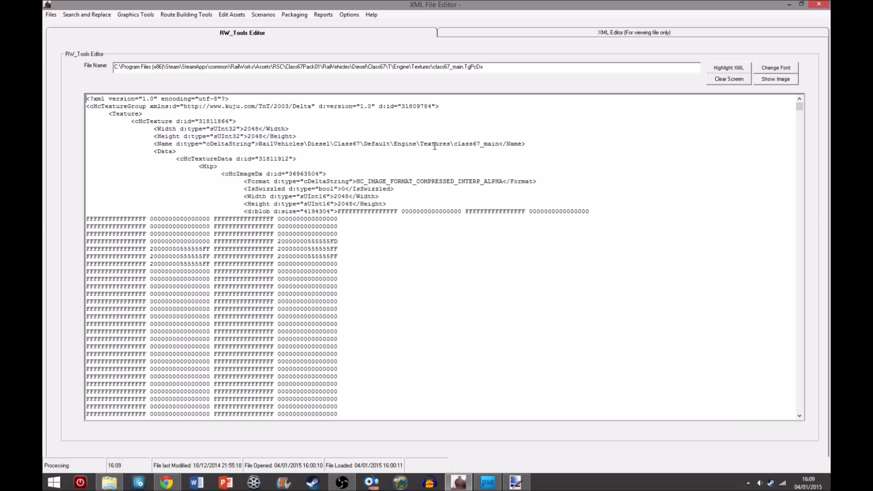
- Launch Train Simulator and save its advanced graphics settings with Scenery Quality at maximum
click(789, 4)
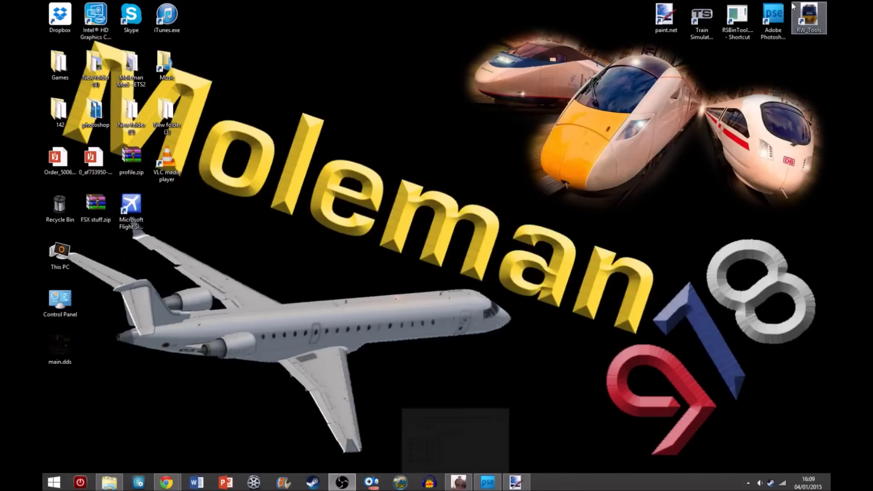
double_click(707, 28)
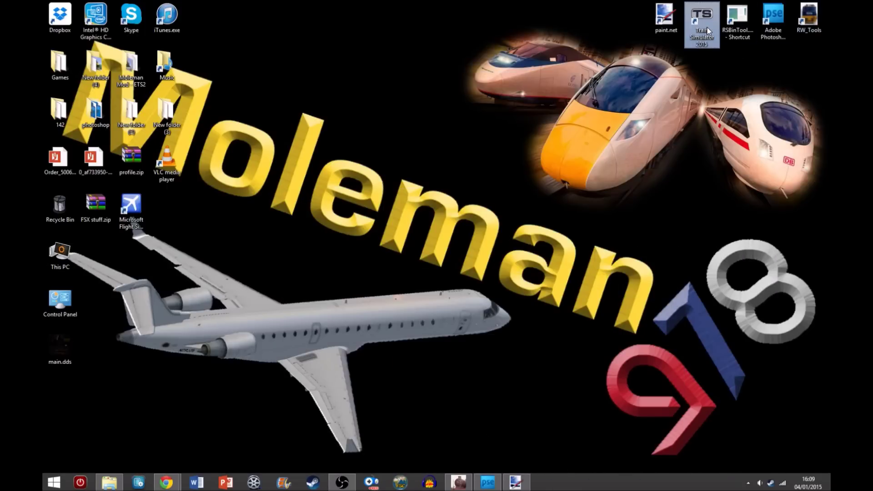
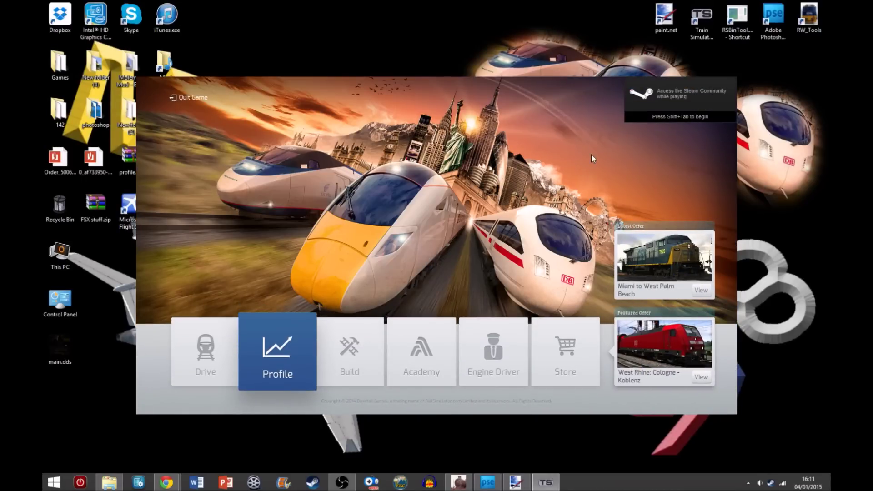
click(697, 94)
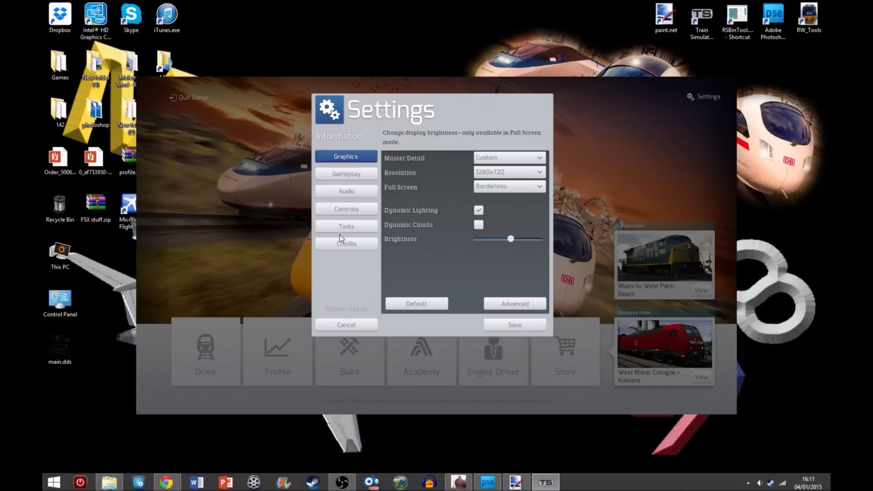
click(530, 306)
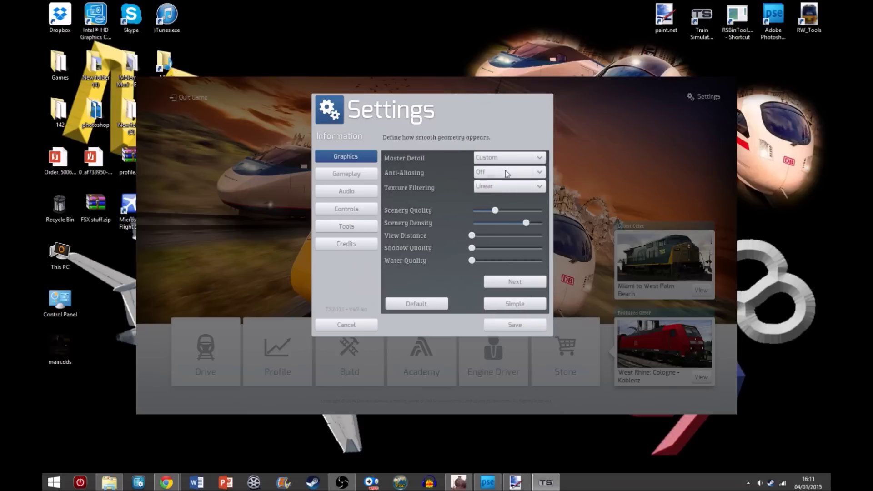
drag(496, 210, 526, 214)
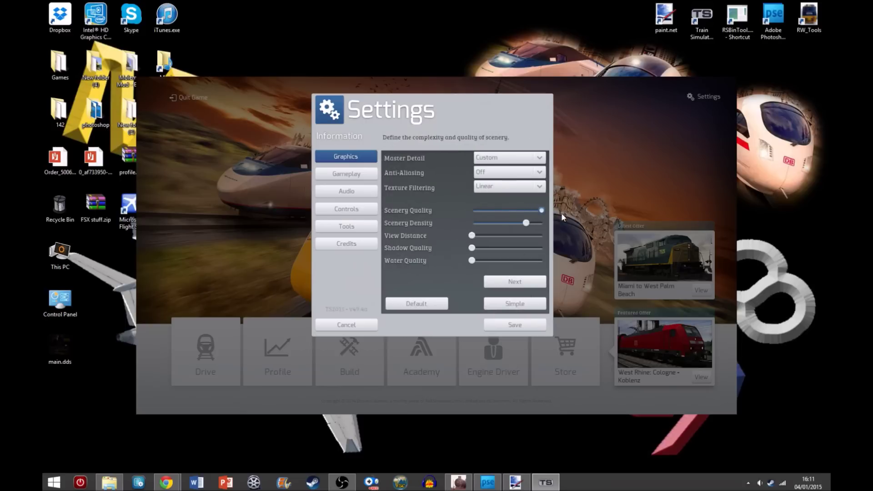
click(518, 324)
- Clear the Train Simulator cache from the game settings
click(706, 96)
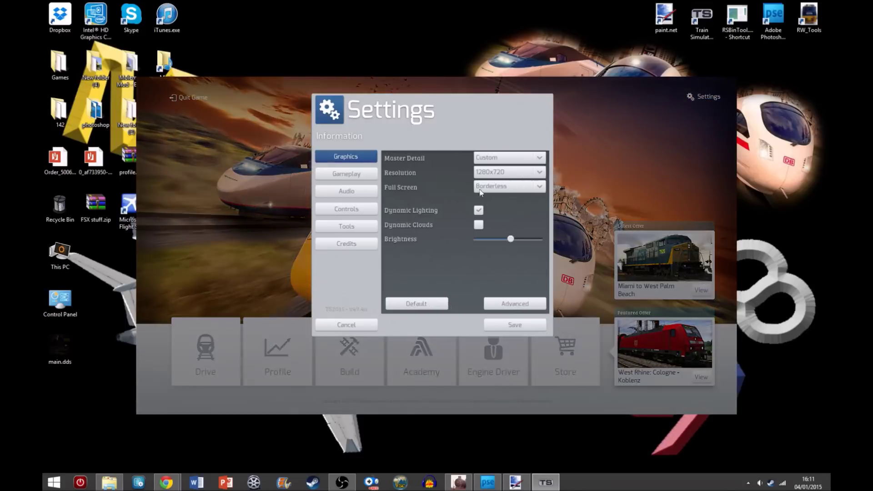
click(345, 226)
click(451, 200)
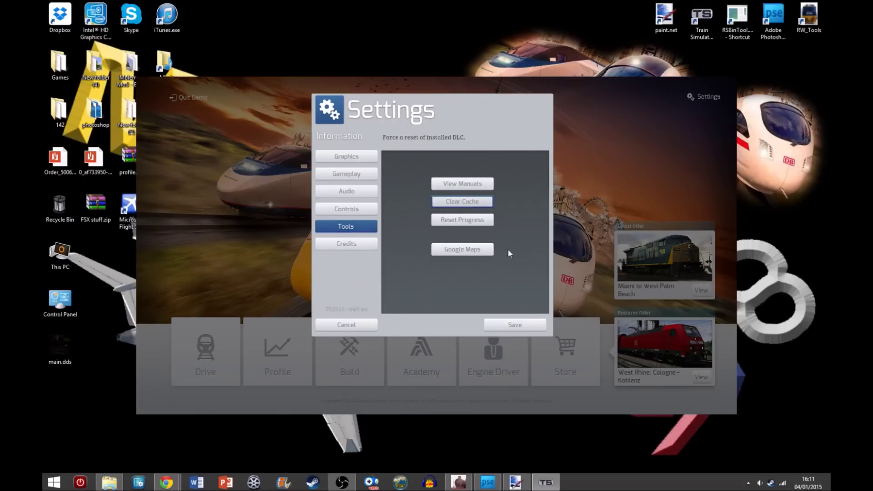
click(413, 303)
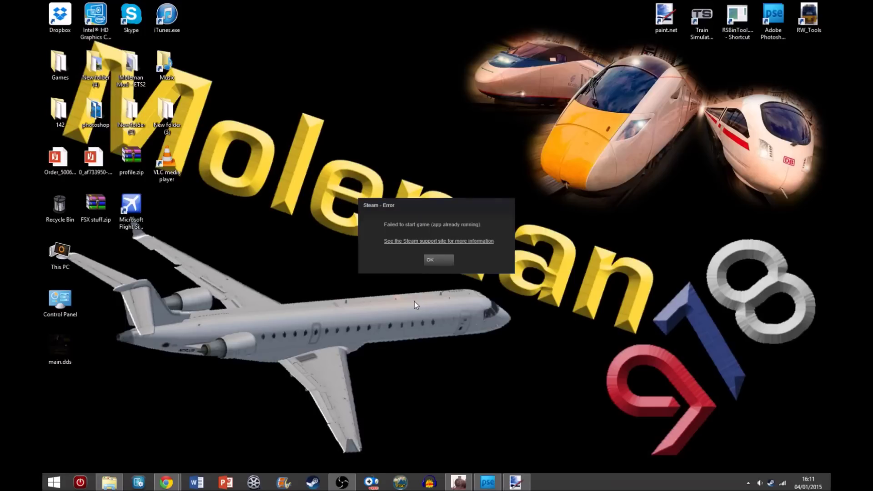
- Dismiss the Steam error and relaunch Train Simulator
click(439, 260)
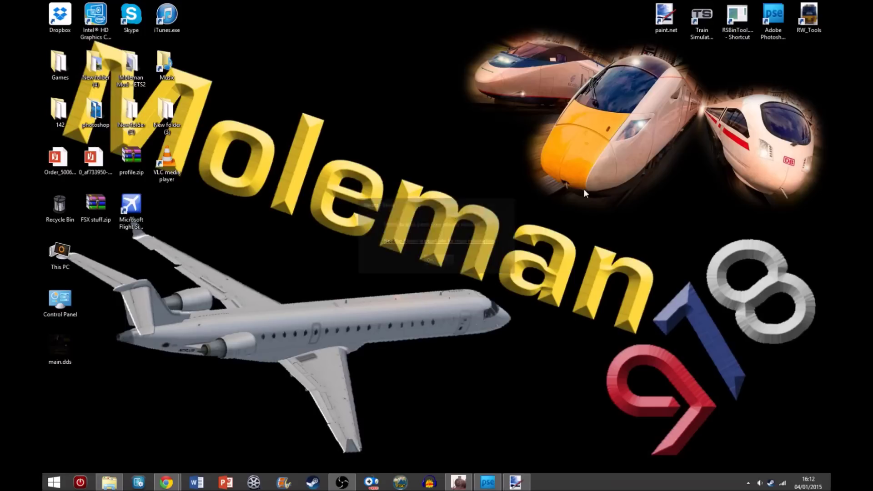
double_click(700, 16)
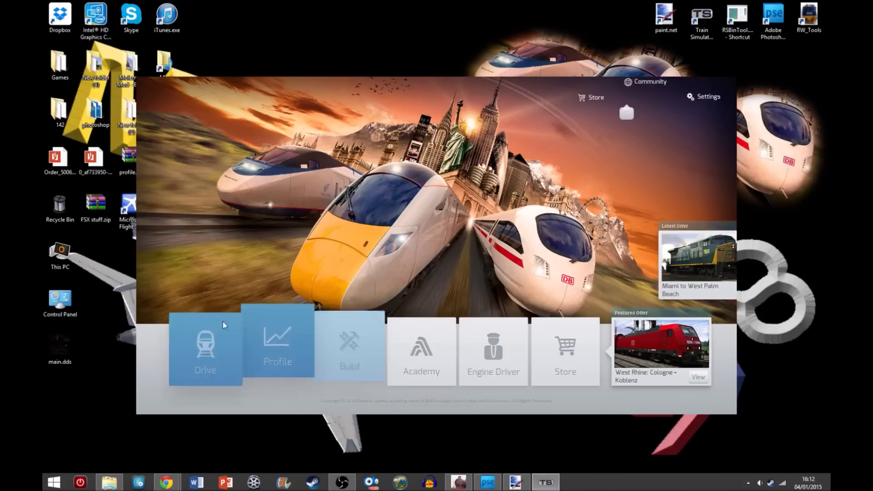
key(Return)
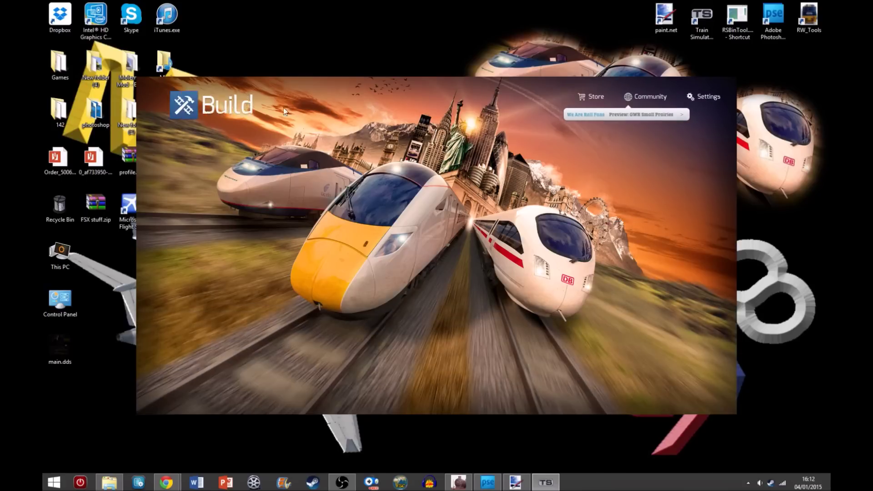
click(205, 388)
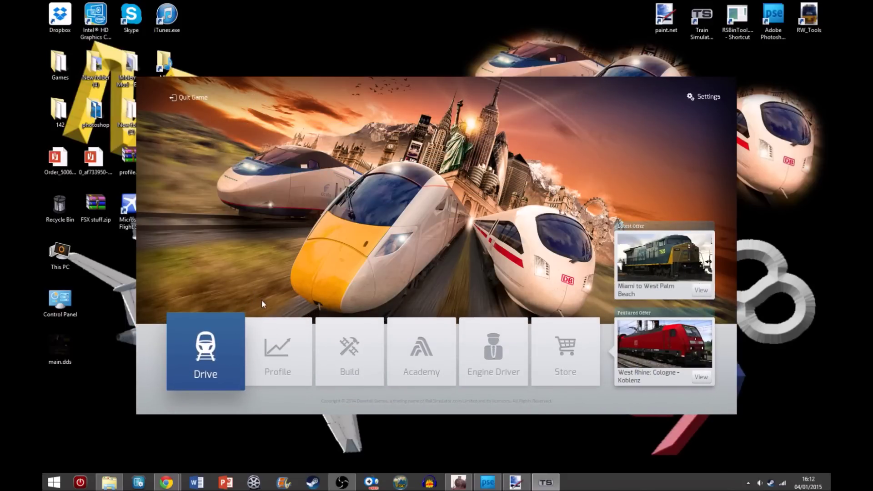
click(230, 318)
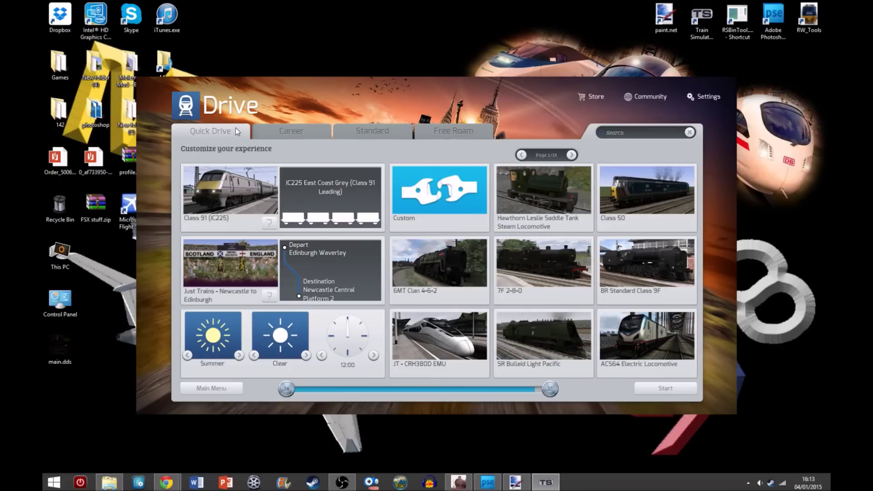
click(218, 389)
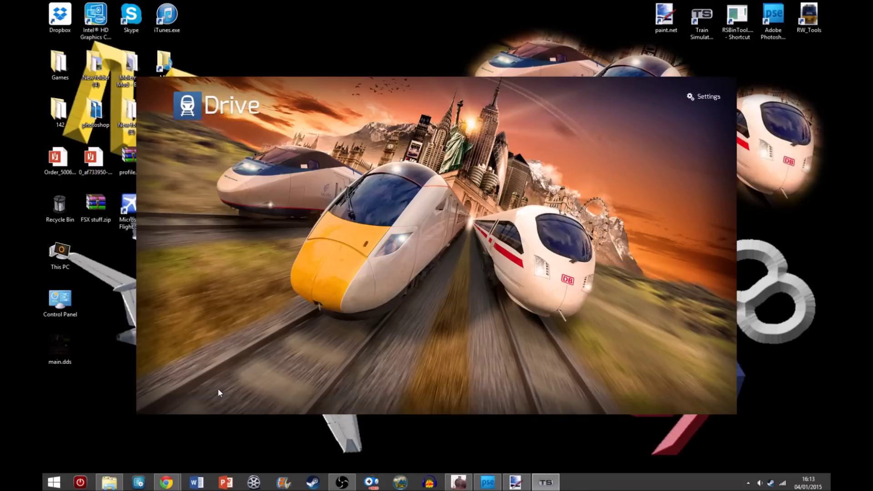
- Open the scenario builder, select The Isle of Wight route and start a new scenario on it
click(361, 346)
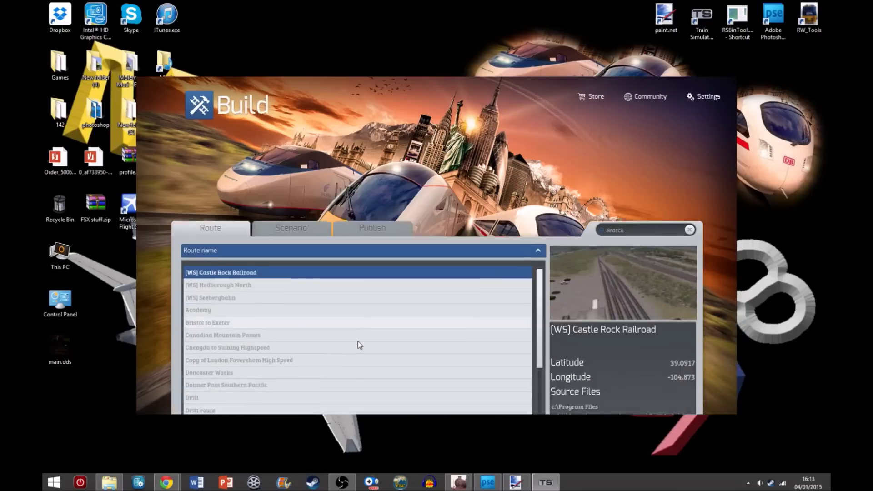
click(290, 128)
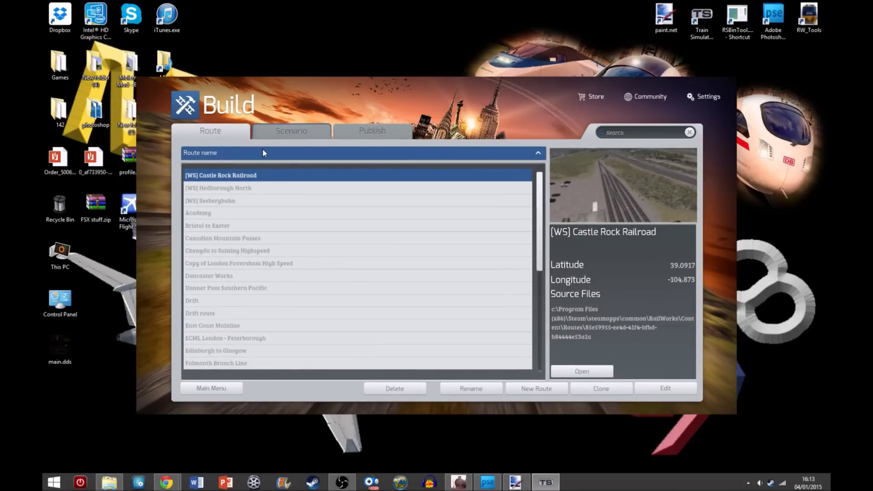
scroll(260, 308, down, 10)
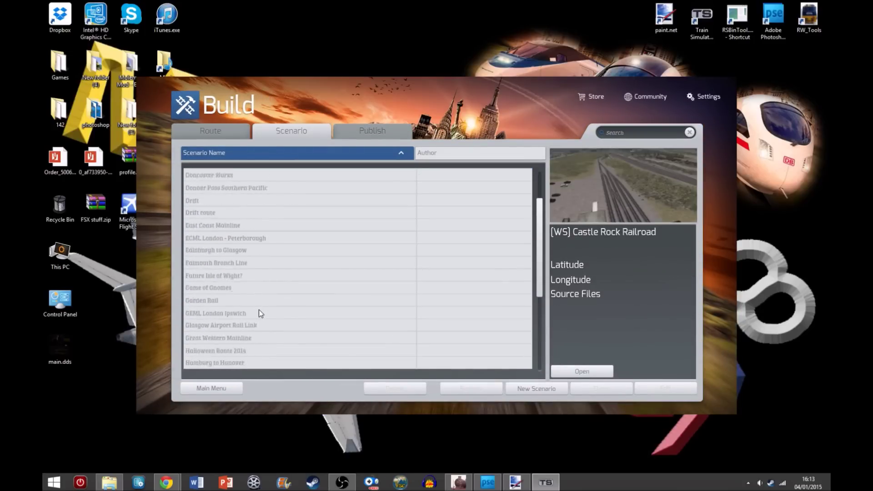
scroll(260, 309, down, 6)
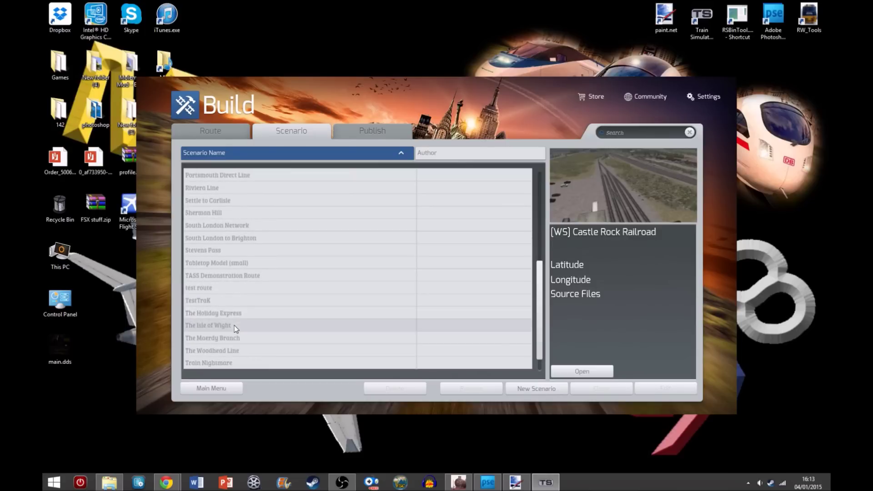
click(234, 325)
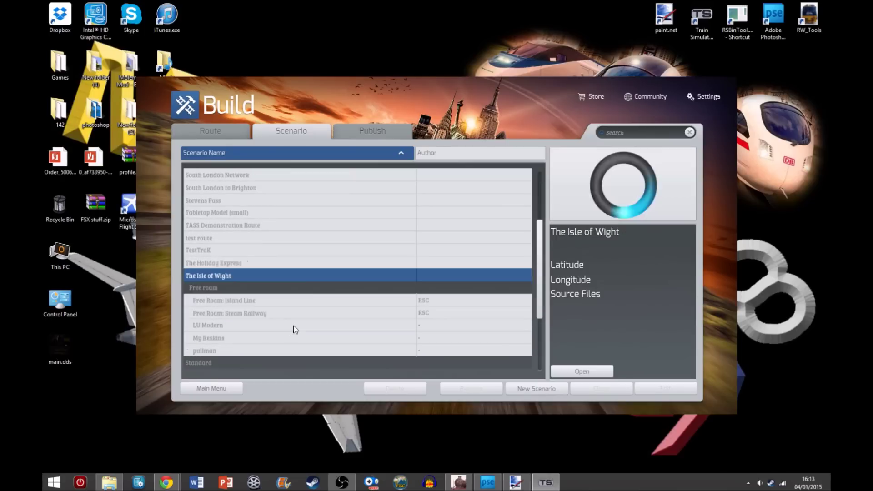
click(554, 387)
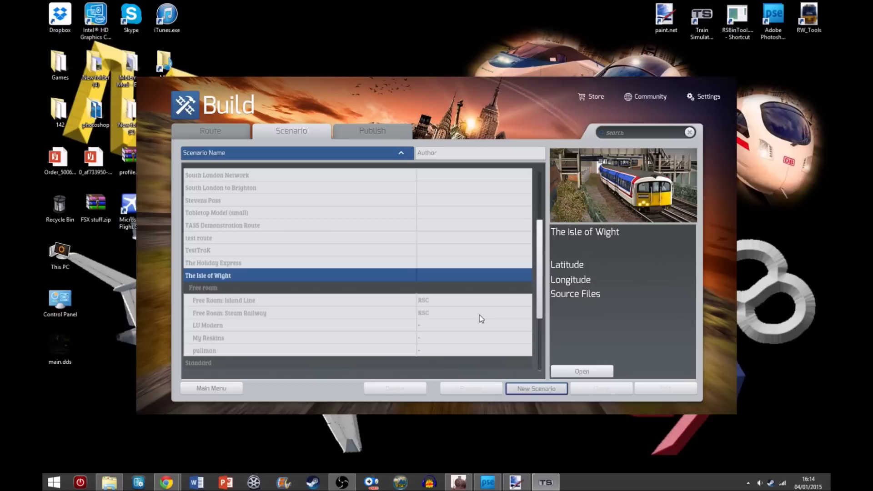
mouse_move(493, 486)
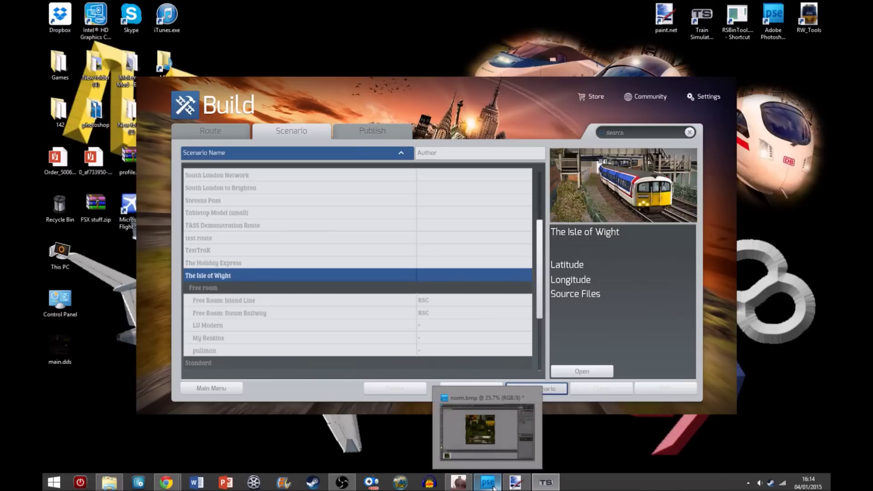
click(493, 486)
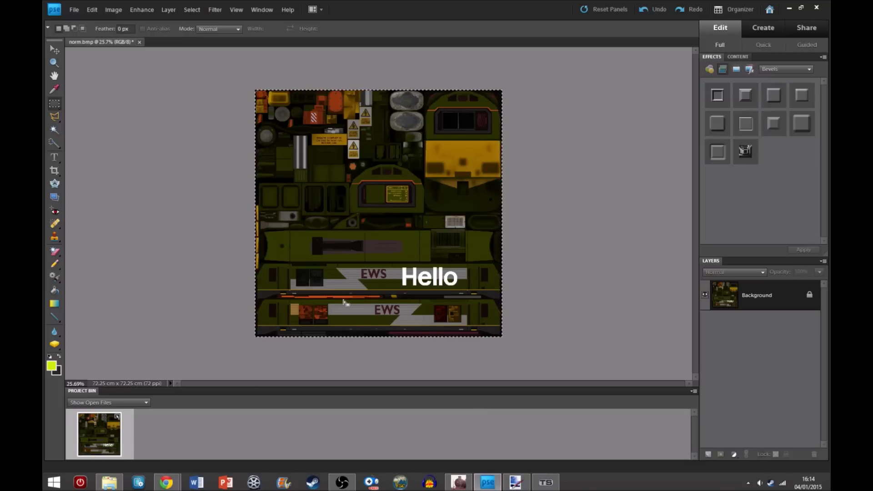
click(789, 9)
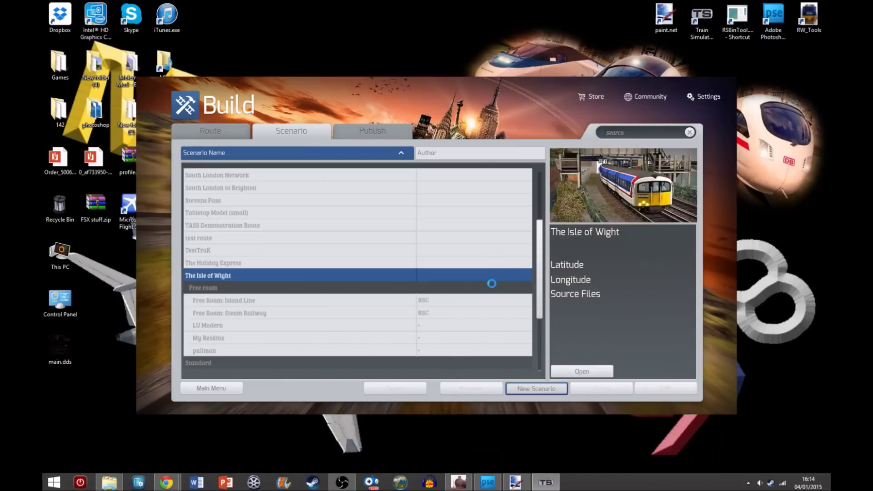
- Create a free roam scenario named T with its location set to 1.Ryde Pier Head
mouse_move(543, 483)
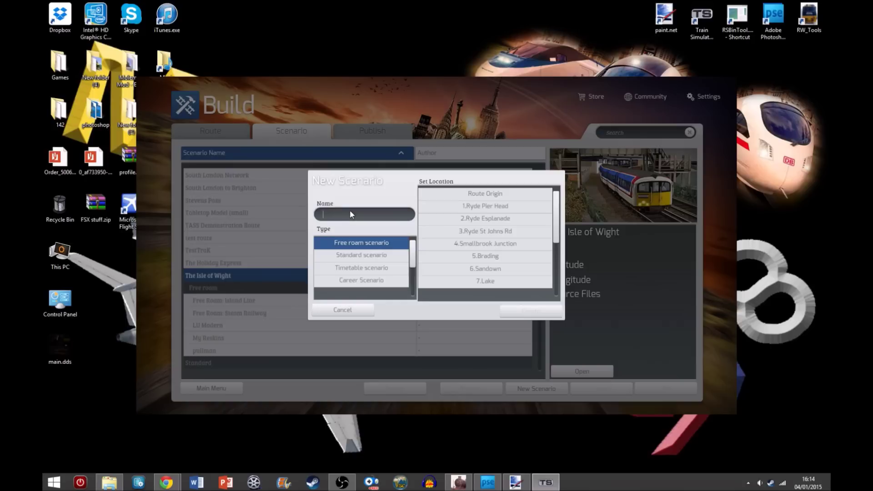
text(T)
click(485, 206)
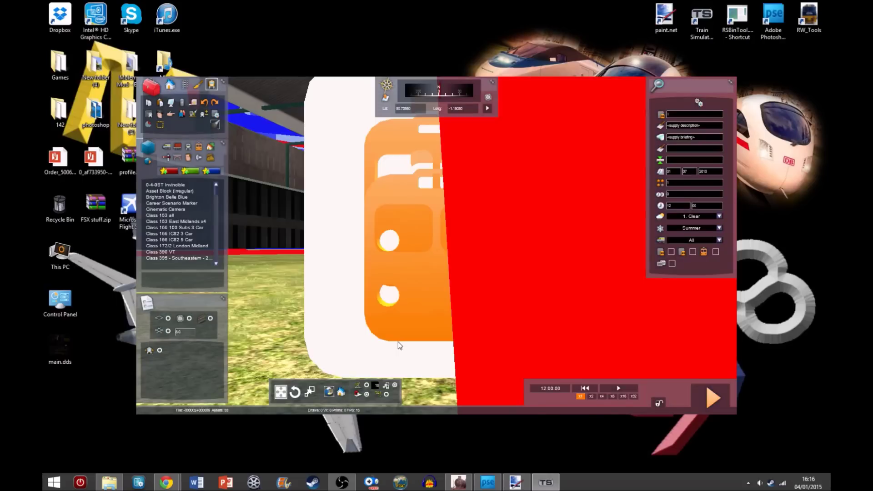
- Enable the Class67Pack01 assets from the RSC provider in the scenario editor's object filter
right_drag(397, 342, 309, 341)
key(Up)
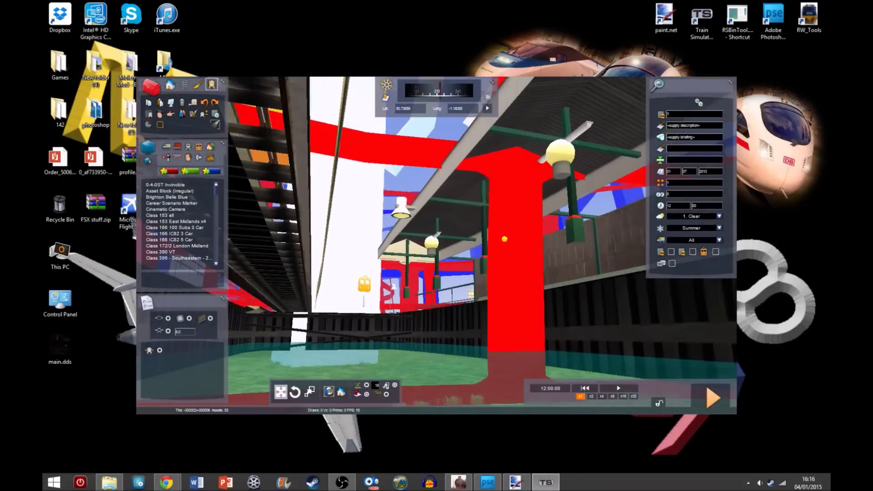
key(Right)
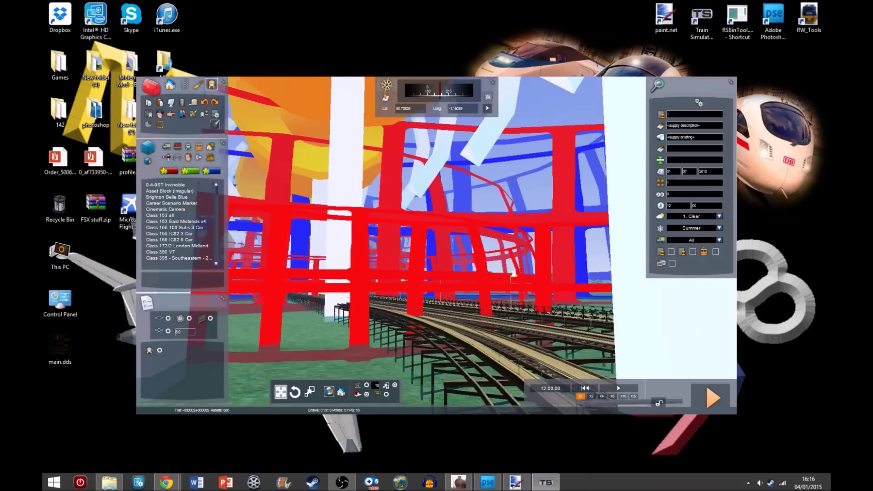
key(Right)
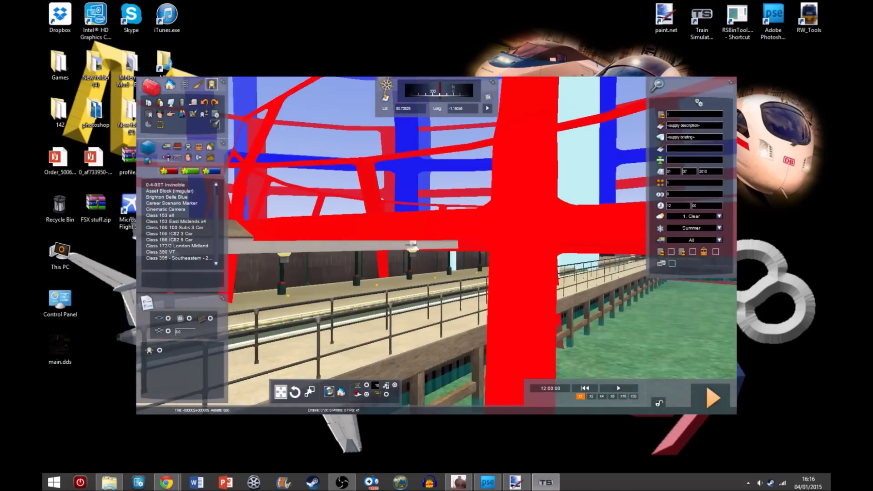
key(Down)
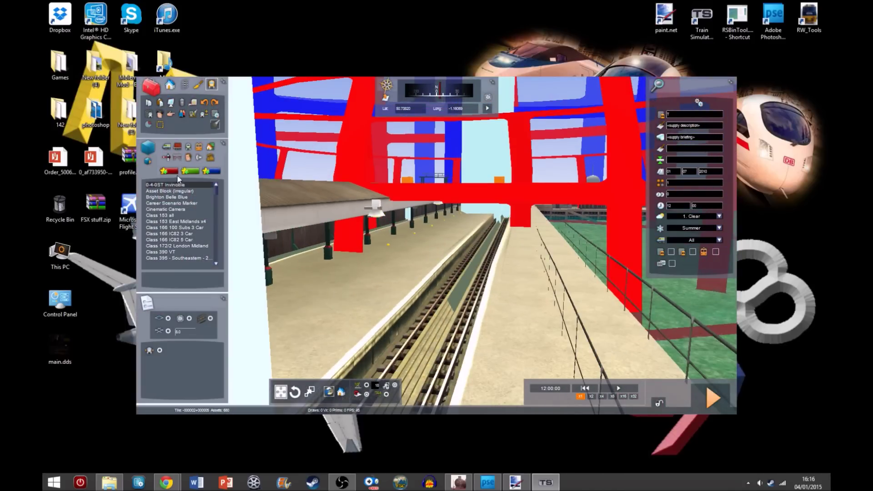
click(148, 161)
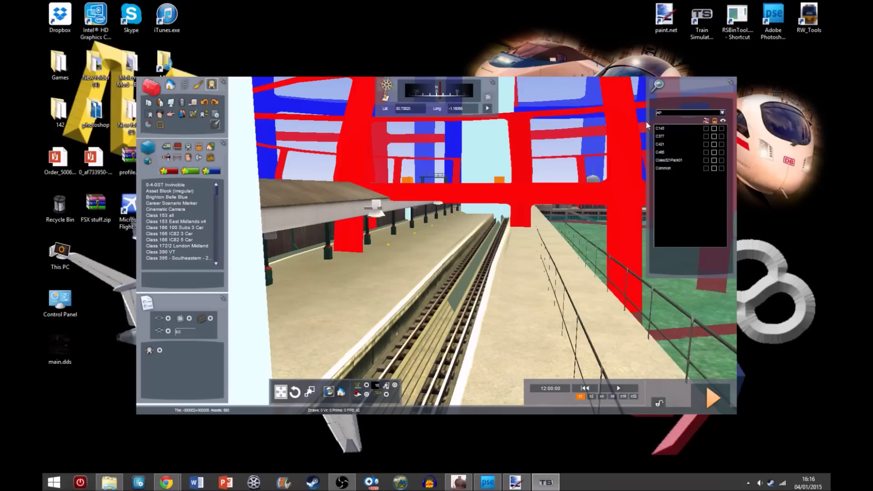
click(722, 113)
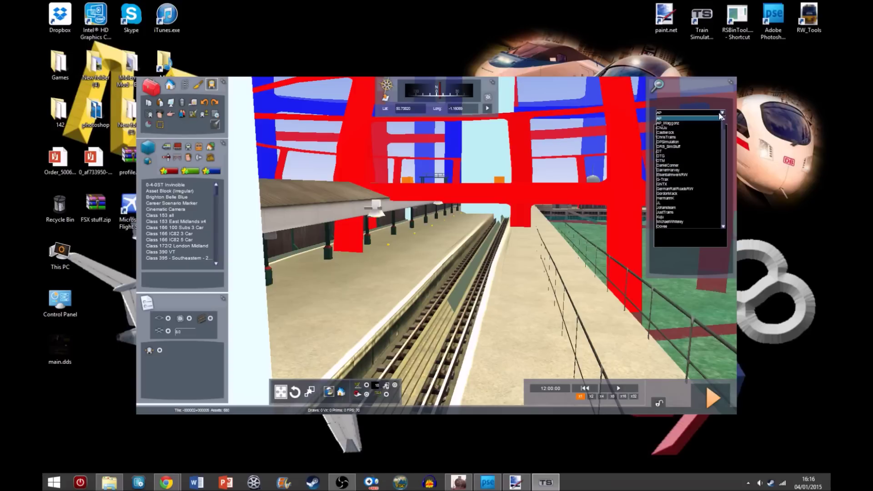
scroll(718, 188, down, 5)
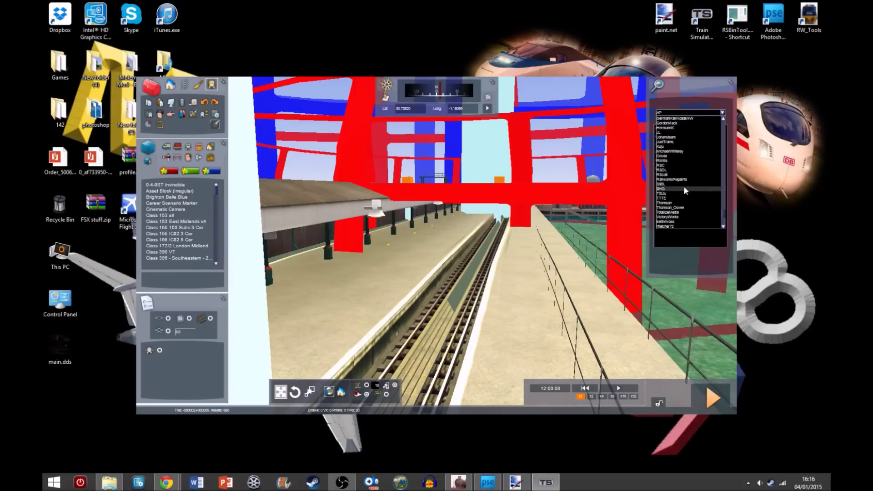
click(668, 165)
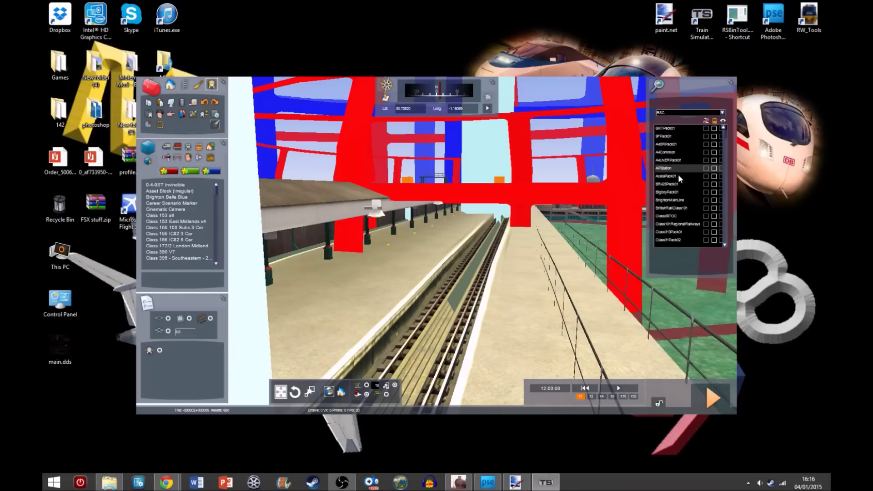
scroll(726, 236, down, 10)
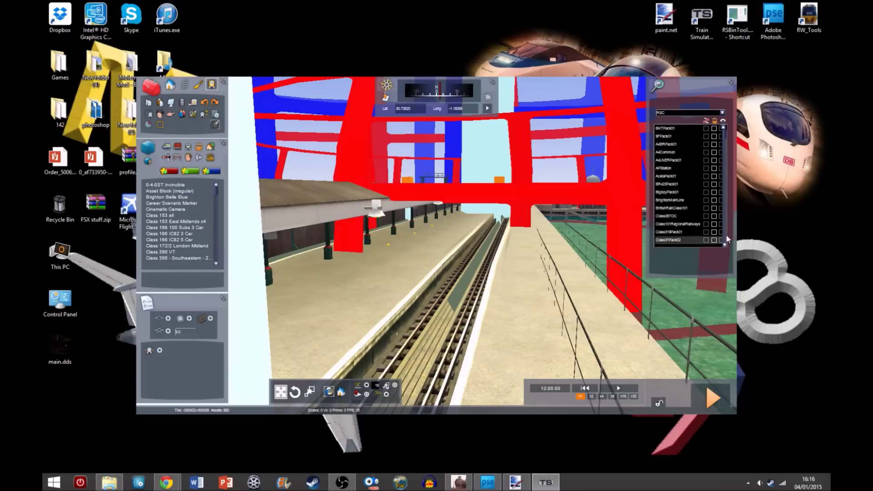
scroll(706, 226, down, 1)
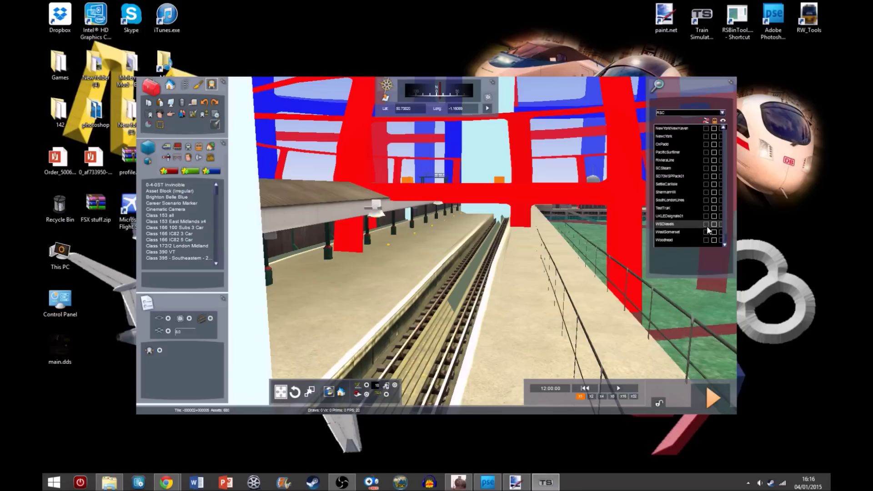
scroll(707, 225, up, 6)
scroll(709, 227, up, 8)
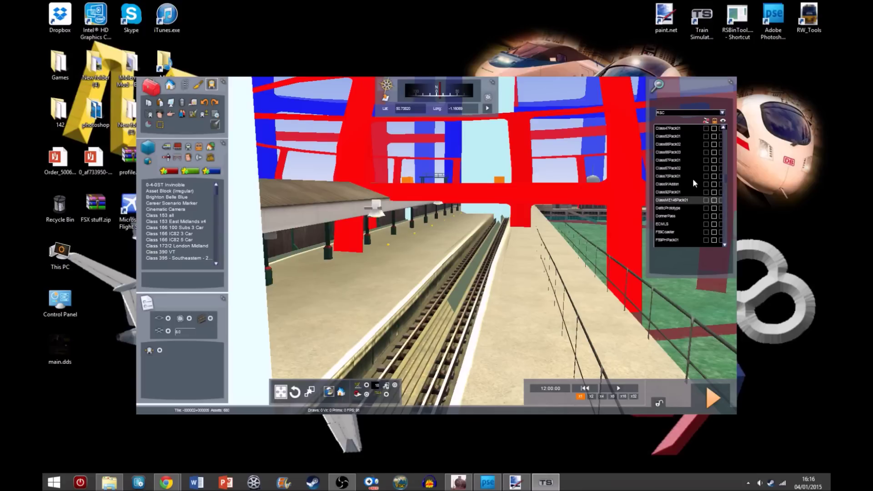
click(713, 161)
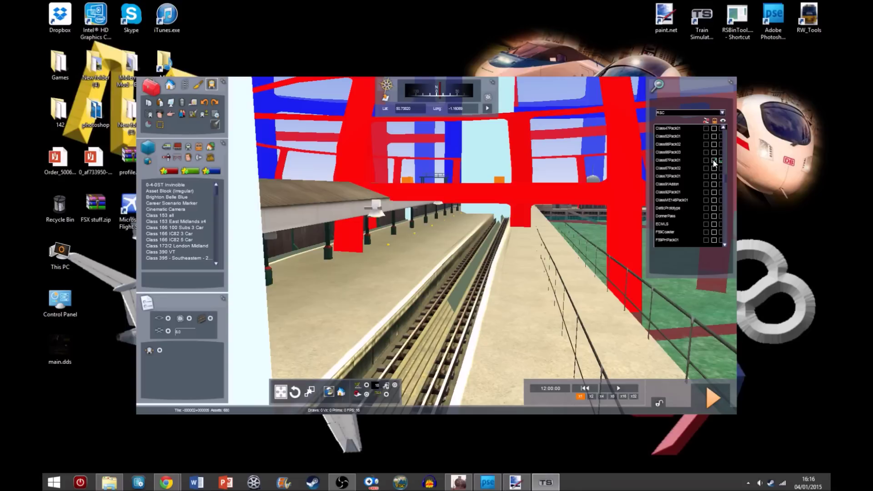
click(714, 161)
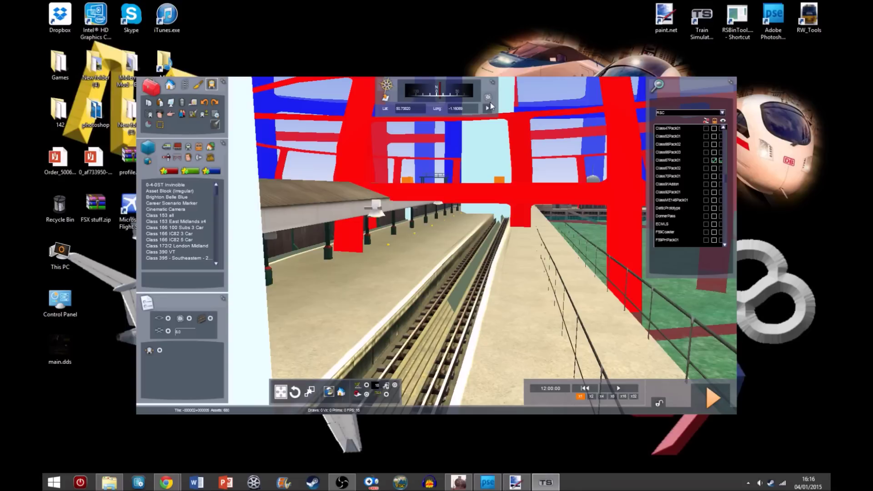
- Place the Class 67 T locomotive from the rolling stock list on the track between the platforms
click(166, 145)
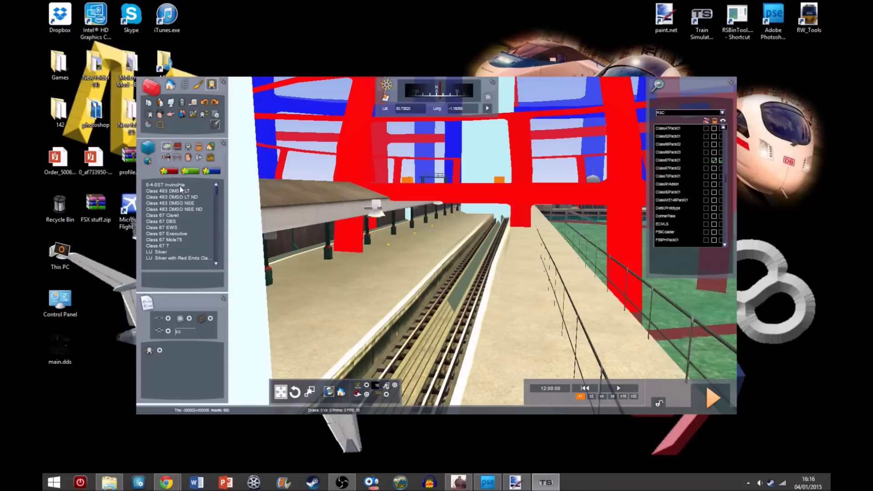
click(167, 246)
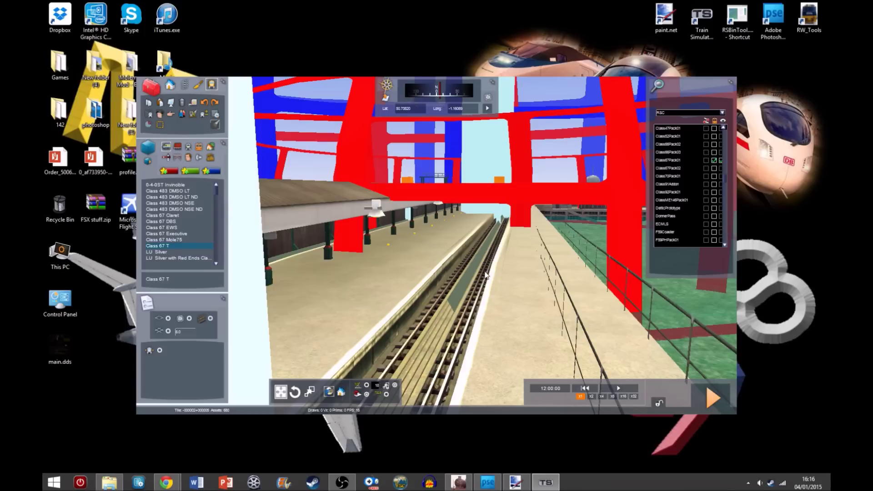
click(500, 281)
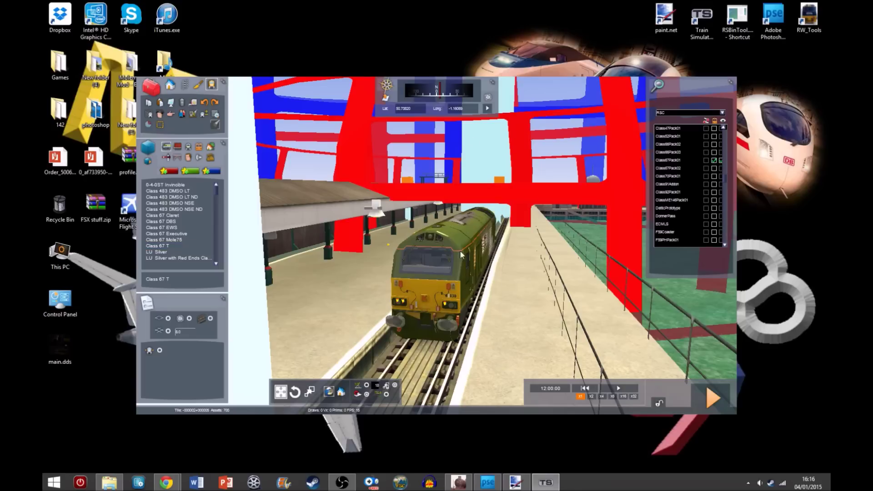
- Inspect the repainted livery along the side of the placed Class 67 locomotive
scroll(476, 263, up, 3)
key(Up)
key(Right)
right_drag(700, 280, 577, 260)
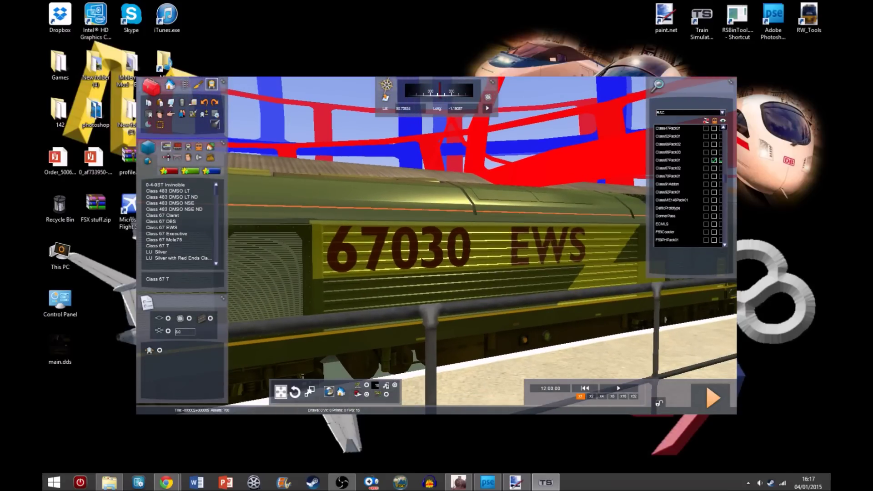
key(Up)
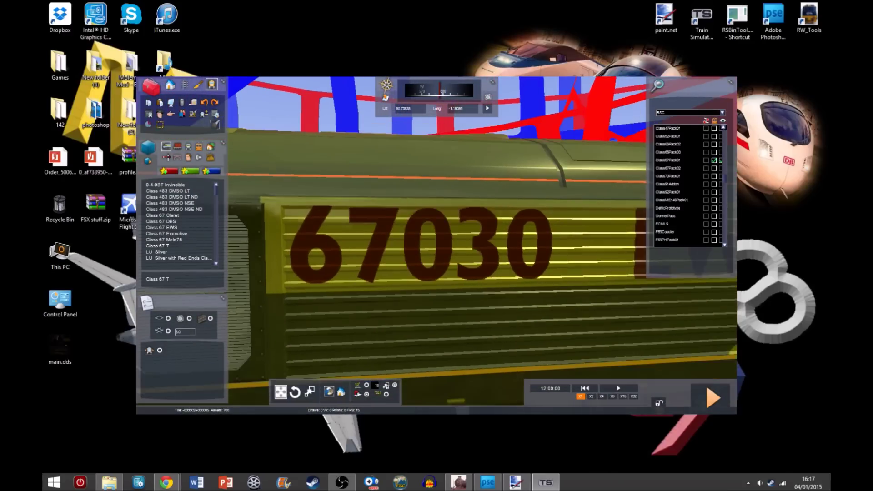
- View the full side of the placed Class 67, including its number and lettering, from along the platform
key(Left)
right_drag(436, 245, 609, 246)
key(Right)
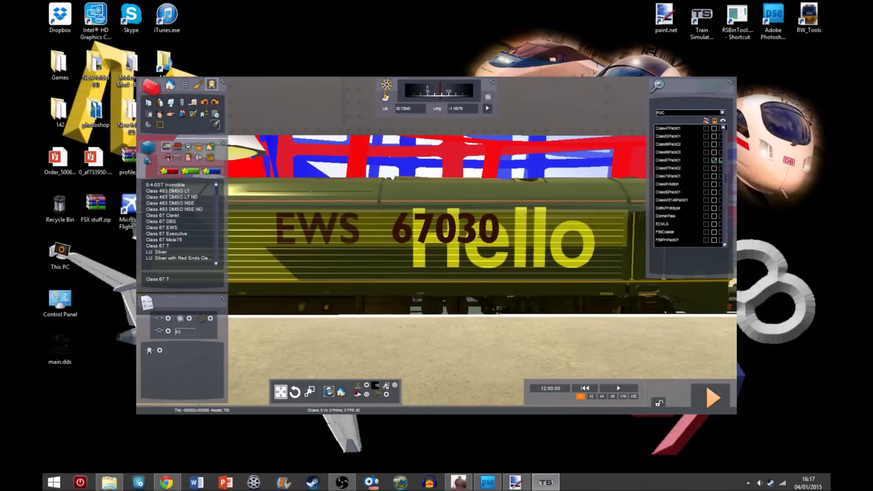
key(Right)
right_drag(545, 262, 445, 264)
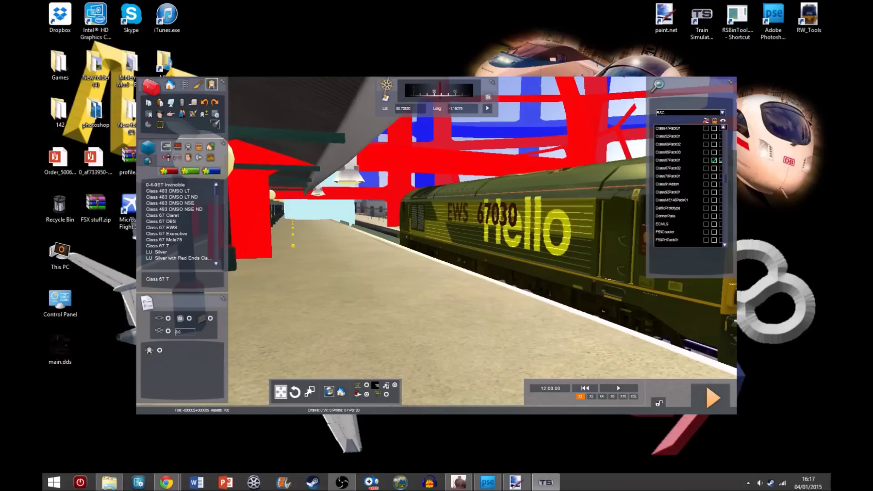
- Run the scenario without saving its changes
click(712, 400)
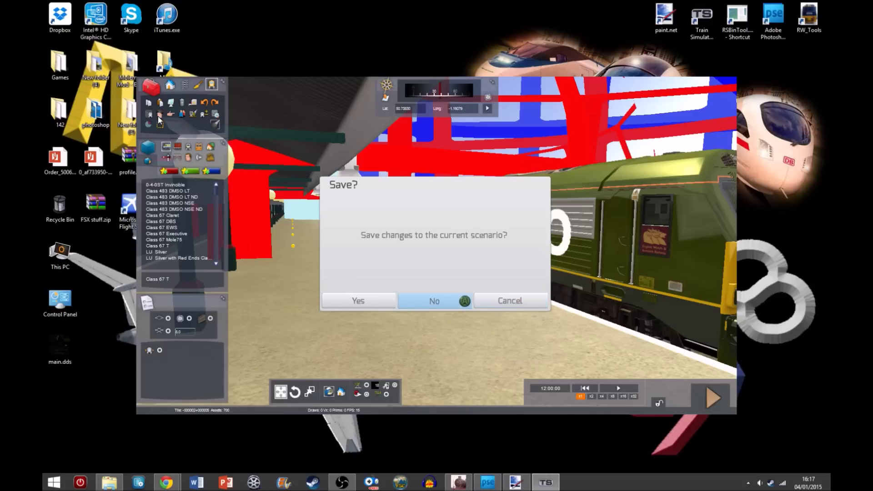
key(Return)
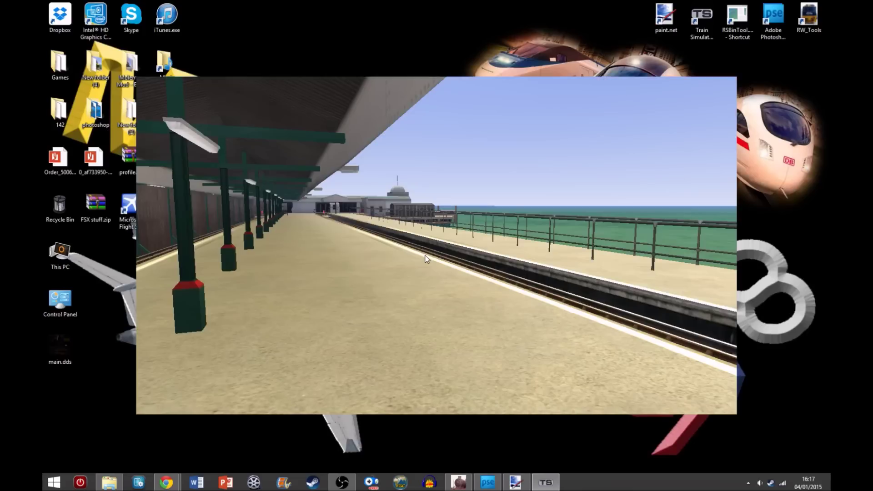
right_drag(424, 255, 467, 229)
- Return to the scenario editor, saving the route changes and accepting the loss of the current game session
key(Escape)
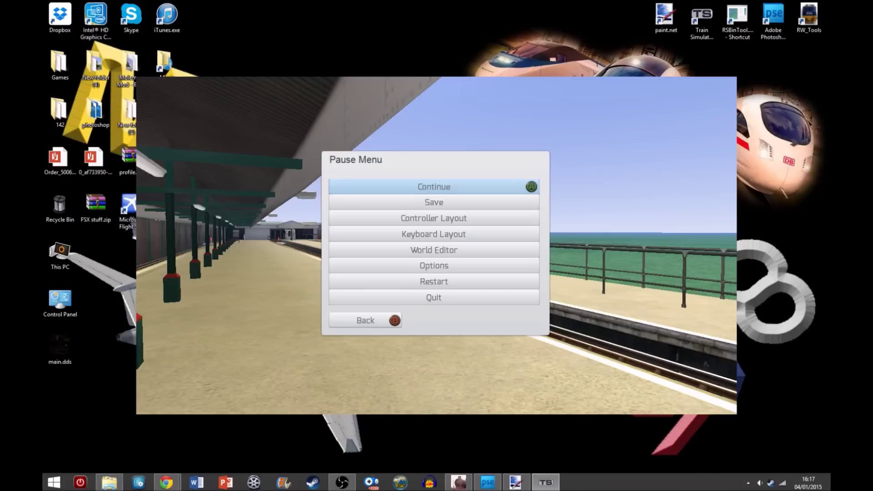
click(440, 249)
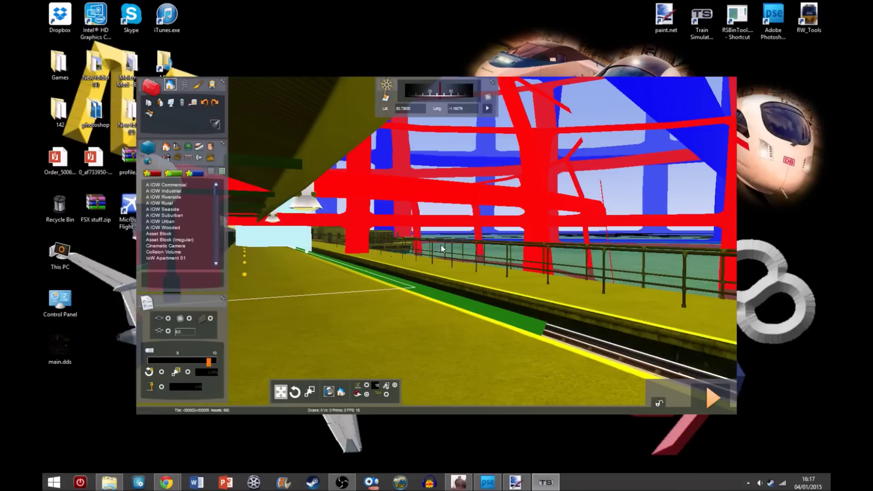
click(212, 84)
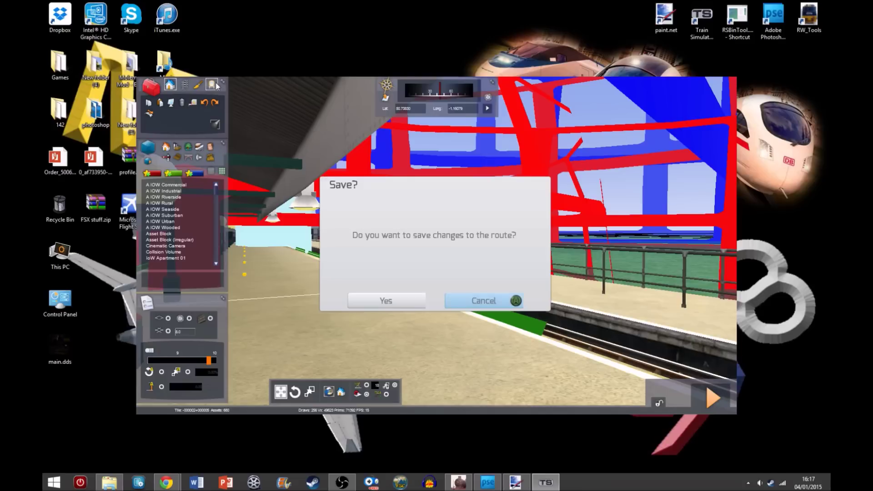
click(398, 297)
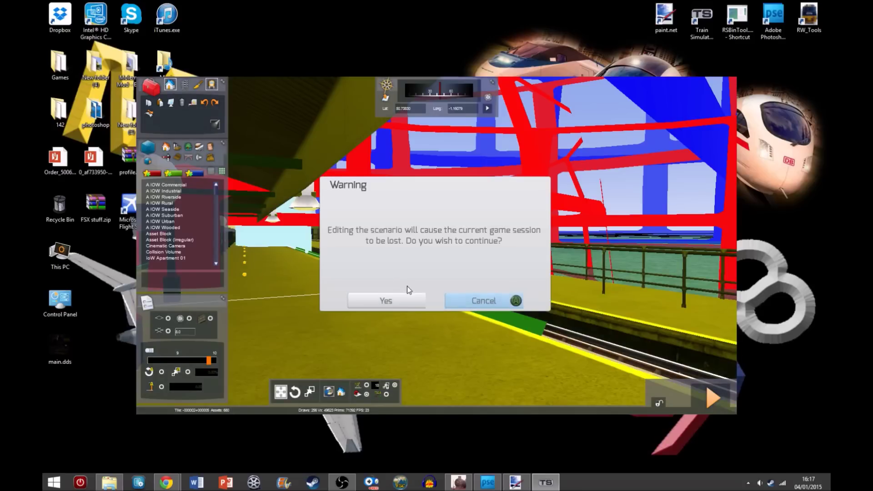
click(399, 302)
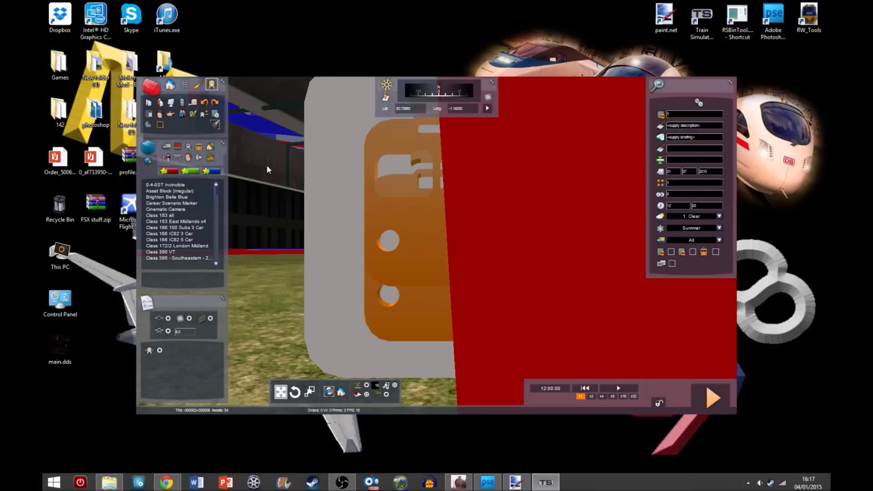
- Place the Class 67 T locomotive from the rolling stock list on the track beside the platform again
right_drag(267, 169, 211, 199)
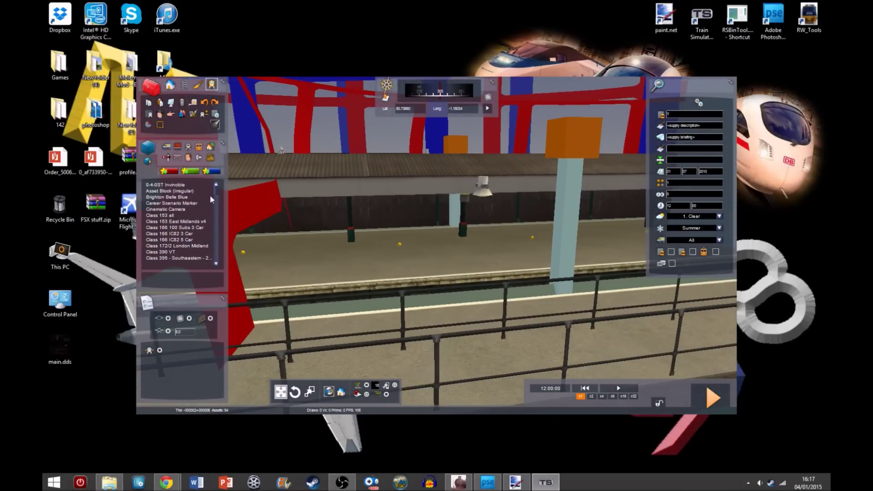
click(166, 146)
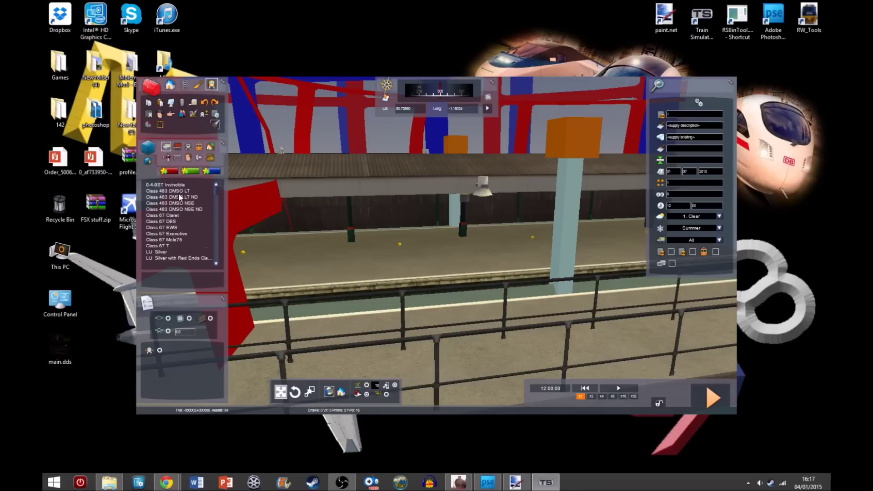
click(166, 246)
click(443, 287)
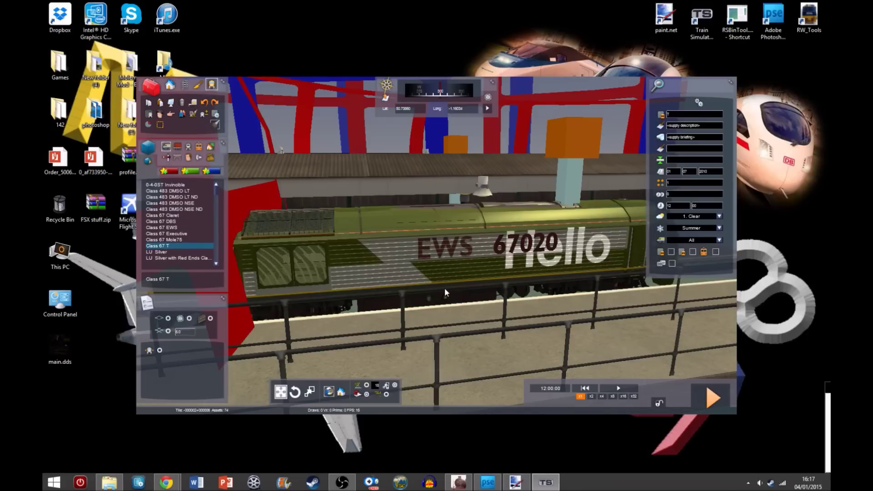
right_click(431, 193)
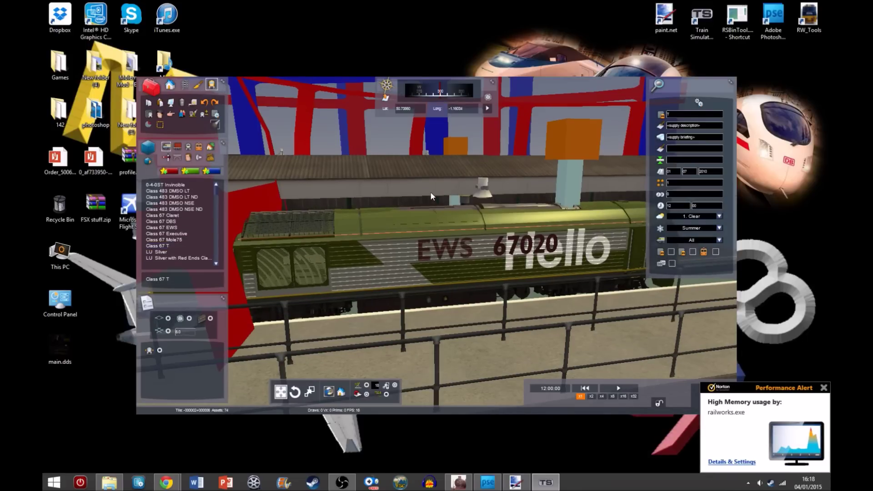
- Assign a driver to the placed Class 67 T and check the driver marker above its cab end
click(158, 117)
click(346, 240)
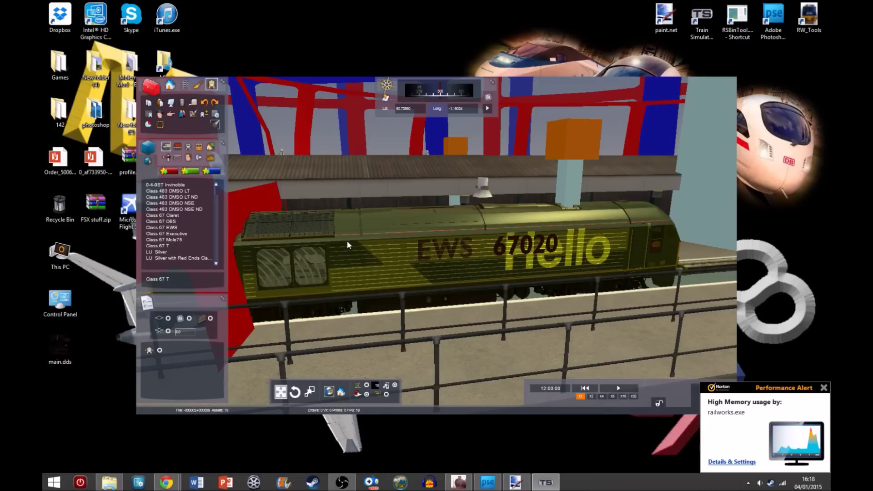
key(Left)
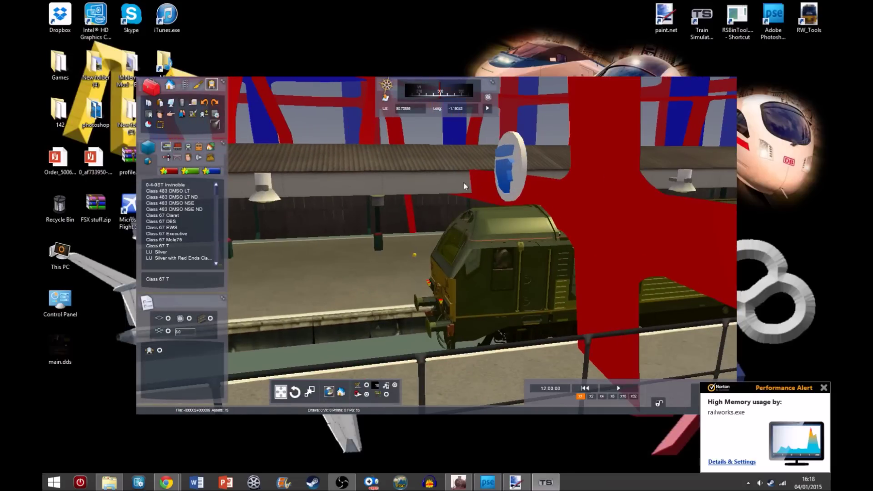
key(Left)
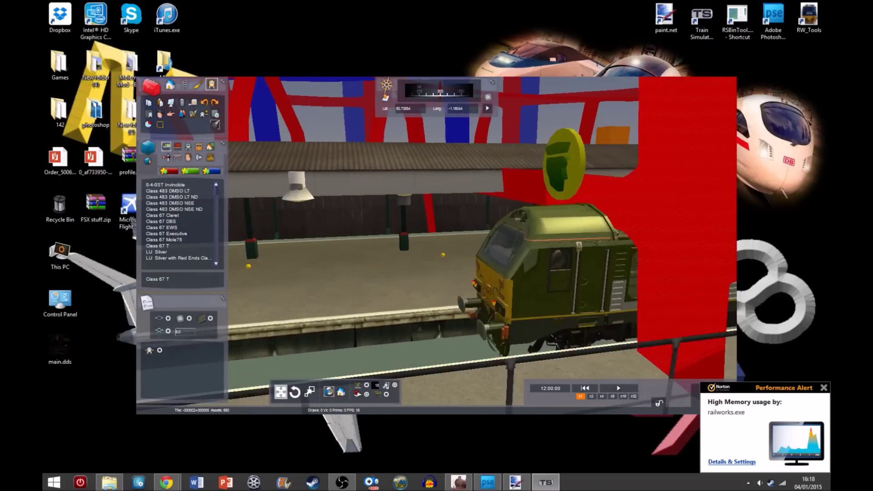
right_drag(451, 260, 547, 280)
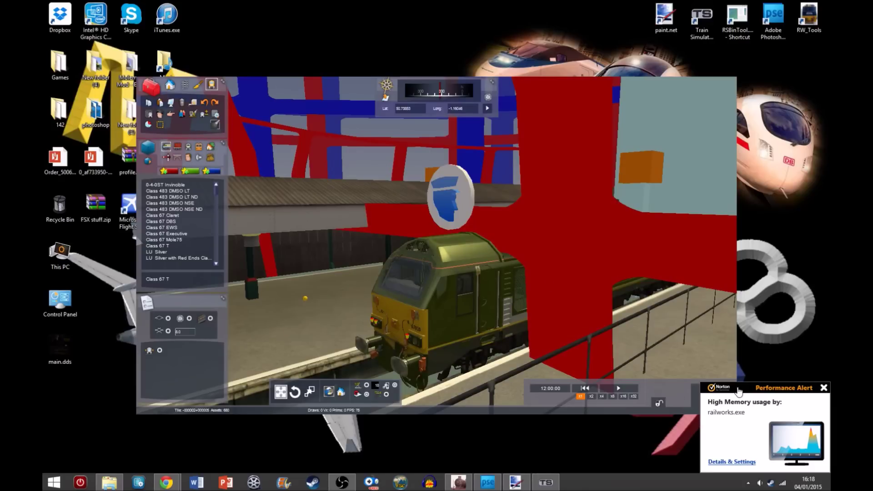
- Save the changes to the current scenario and run it with the Class 67
click(713, 397)
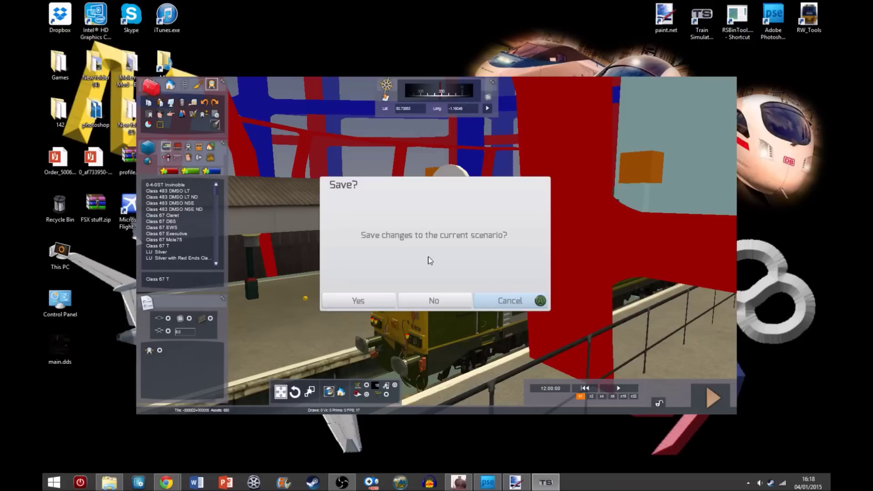
click(358, 302)
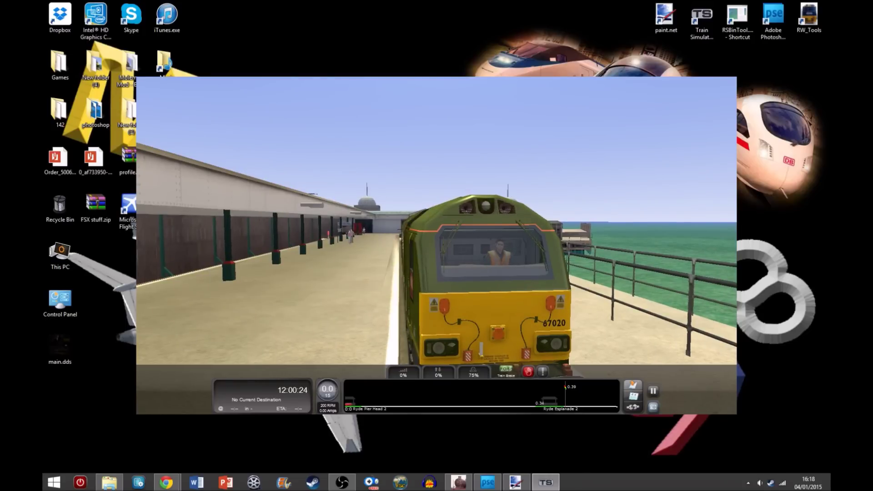
- Quit the running scenario to its debrief page
key(Escape)
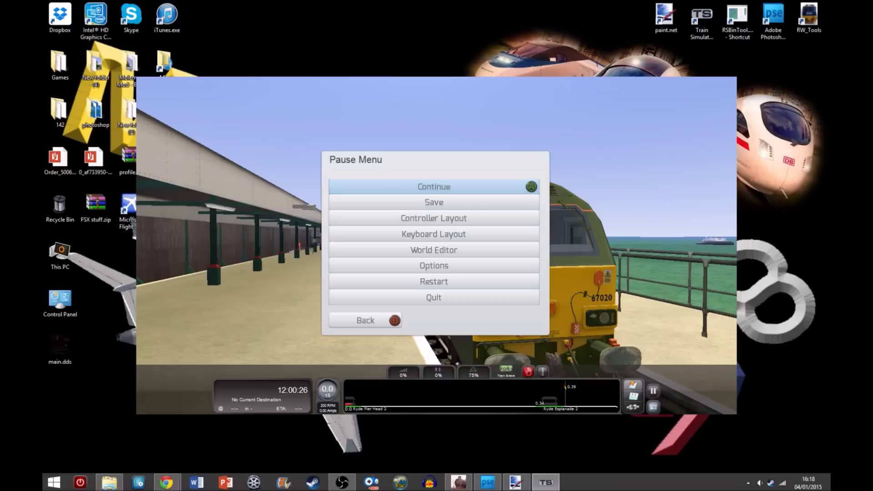
key(Up)
key(Return)
key(Return)
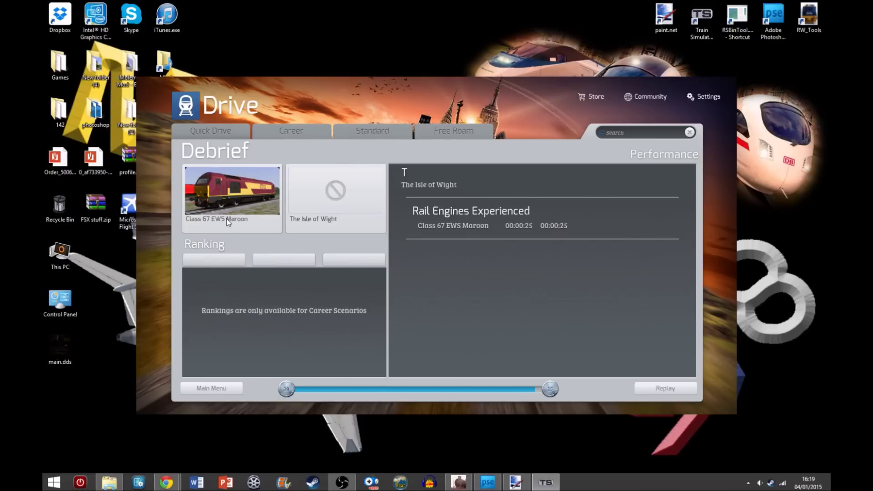
- Examine image.png in the T engine's LocoInformation folder alongside the locomotive picture in the debrief
click(120, 483)
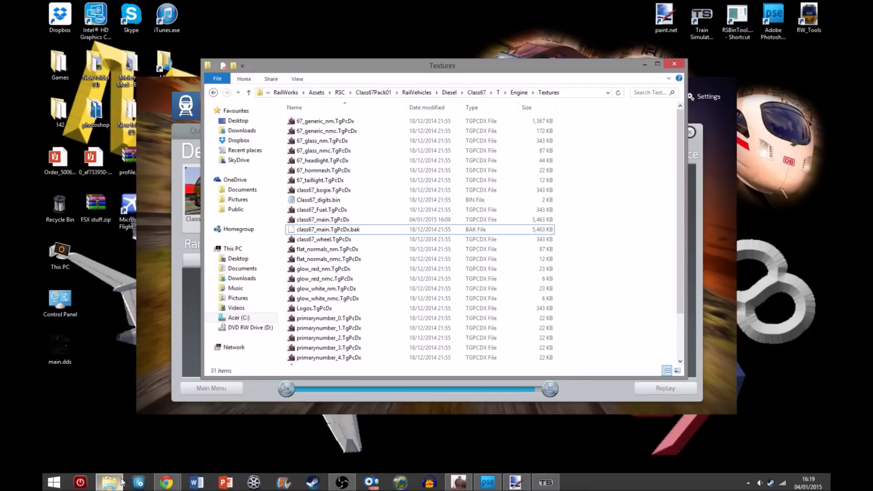
click(214, 93)
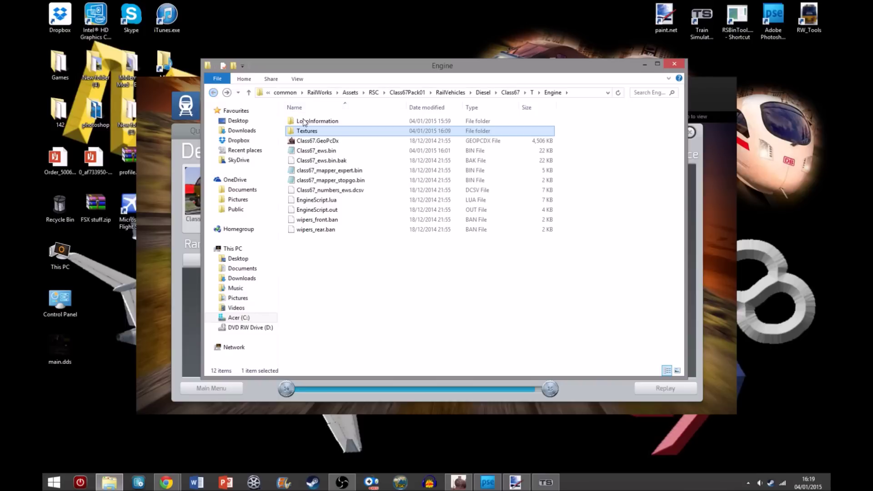
double_click(318, 120)
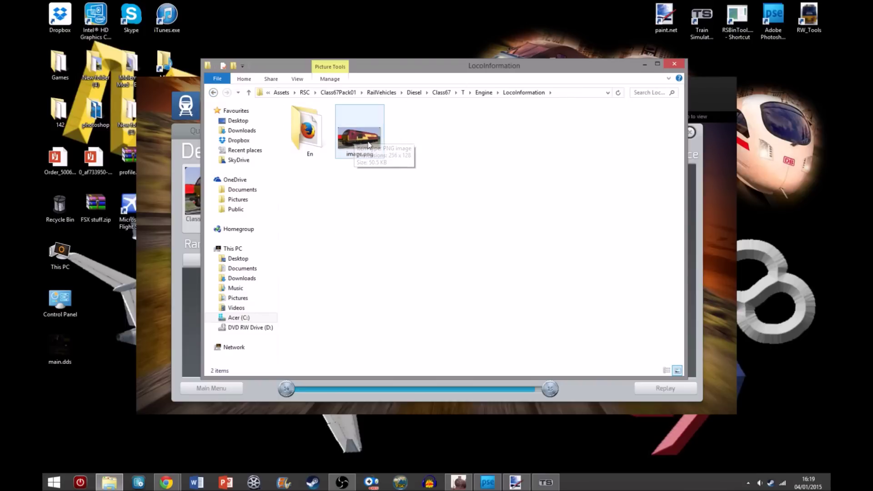
drag(368, 75, 475, 101)
click(464, 177)
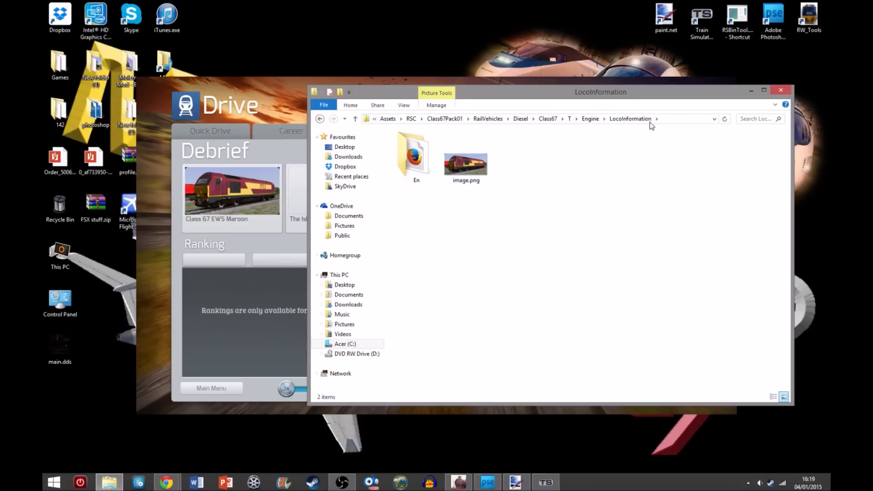
click(750, 90)
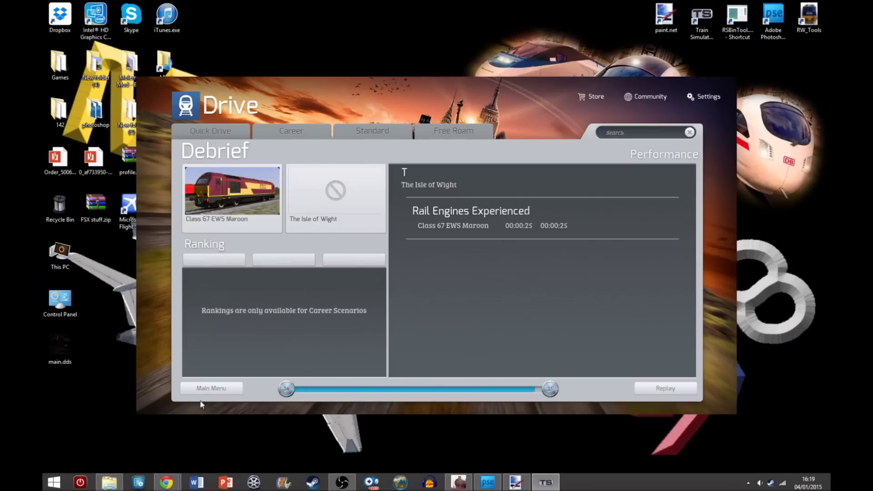